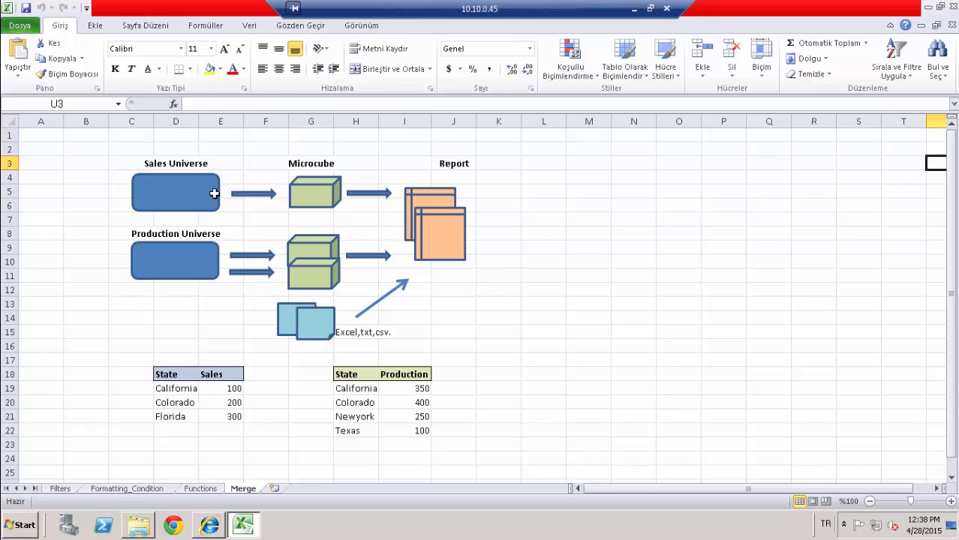
Step: Examine the universe-to-report data flow diagram and compare the State lists in the Sales and Production tables on the Merge sheet
left_click(353, 335)
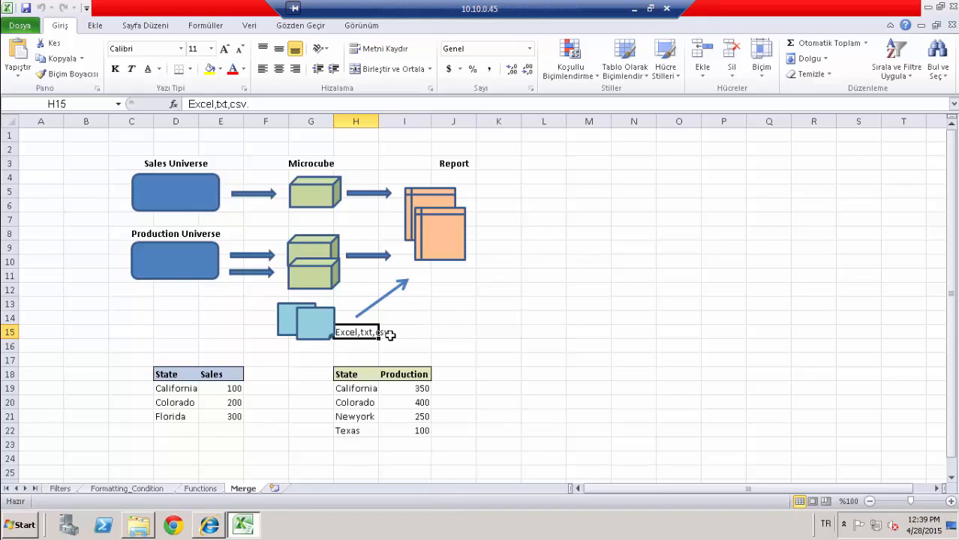
left_click(171, 199)
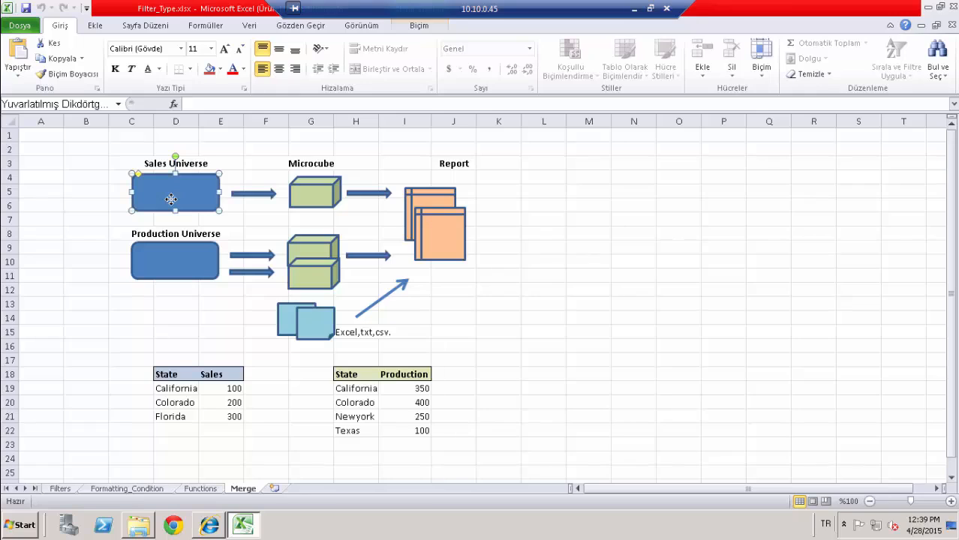
left_click(164, 261)
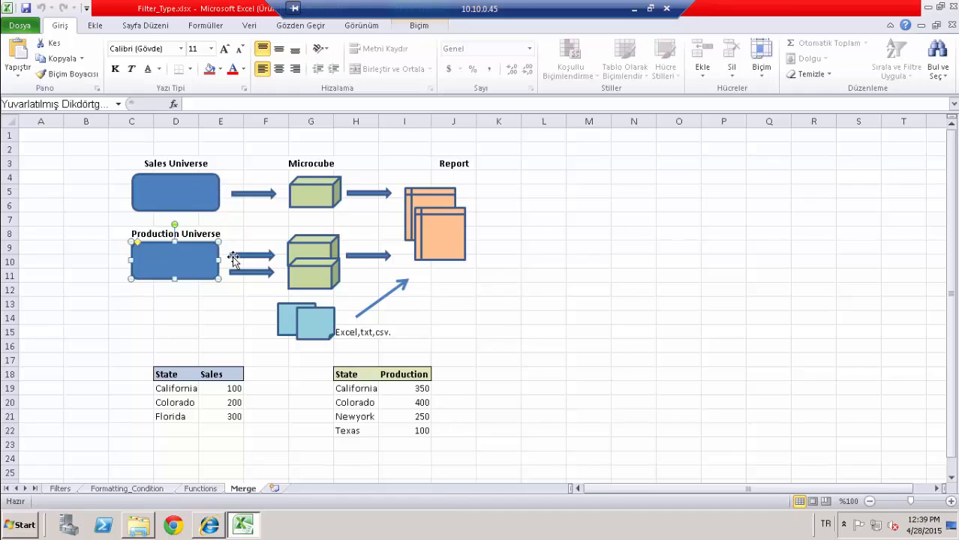
left_click(192, 292)
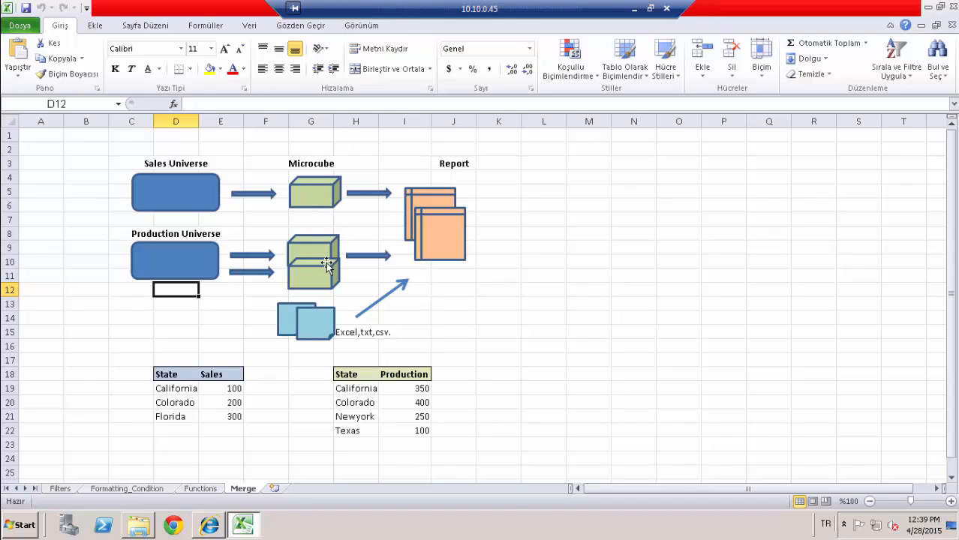
left_click(434, 212)
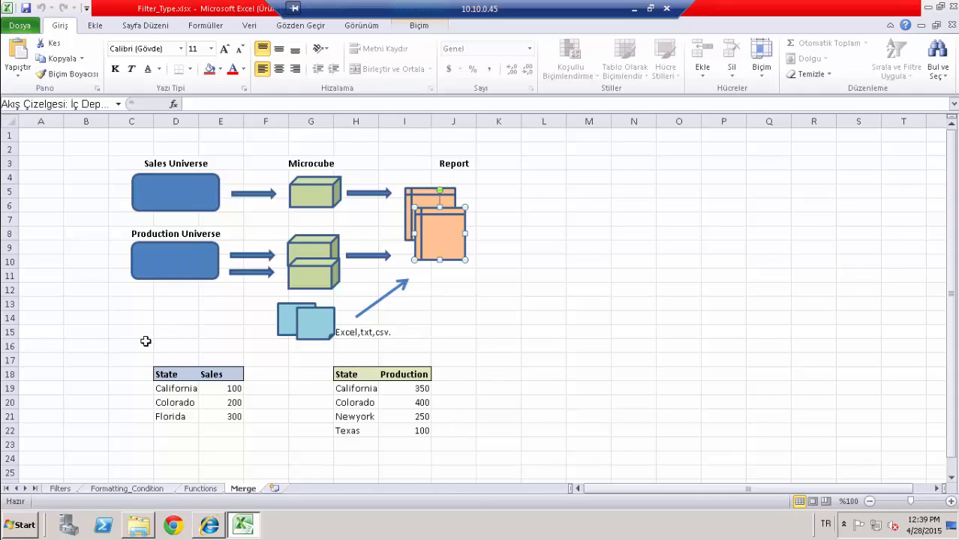
left_click_drag(144, 347, 264, 448)
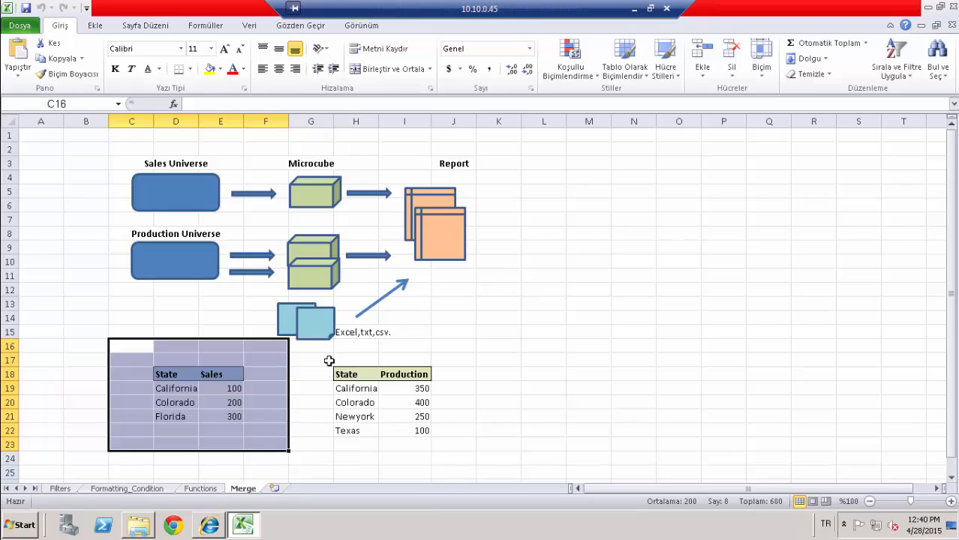
left_click_drag(328, 361, 451, 440)
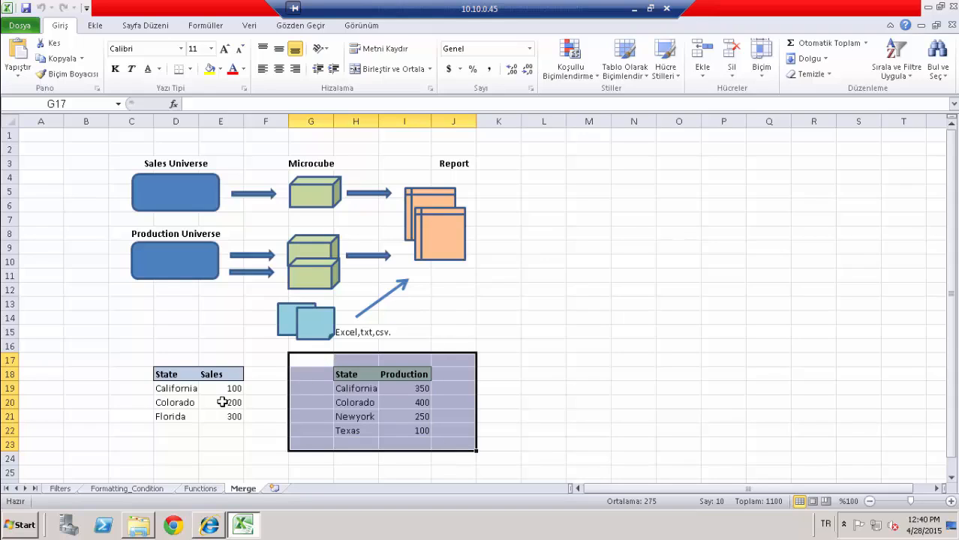
left_click_drag(175, 389, 175, 417)
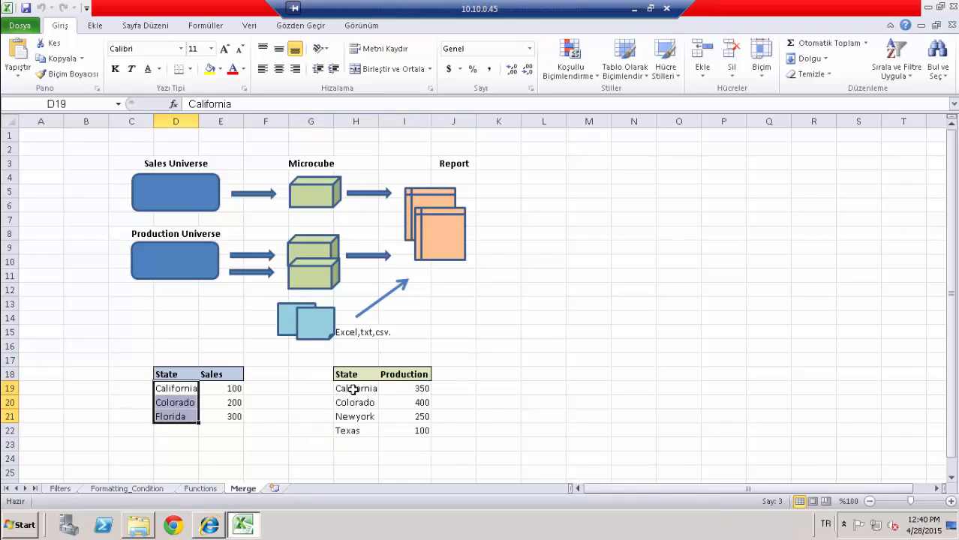
left_click_drag(353, 390, 355, 417)
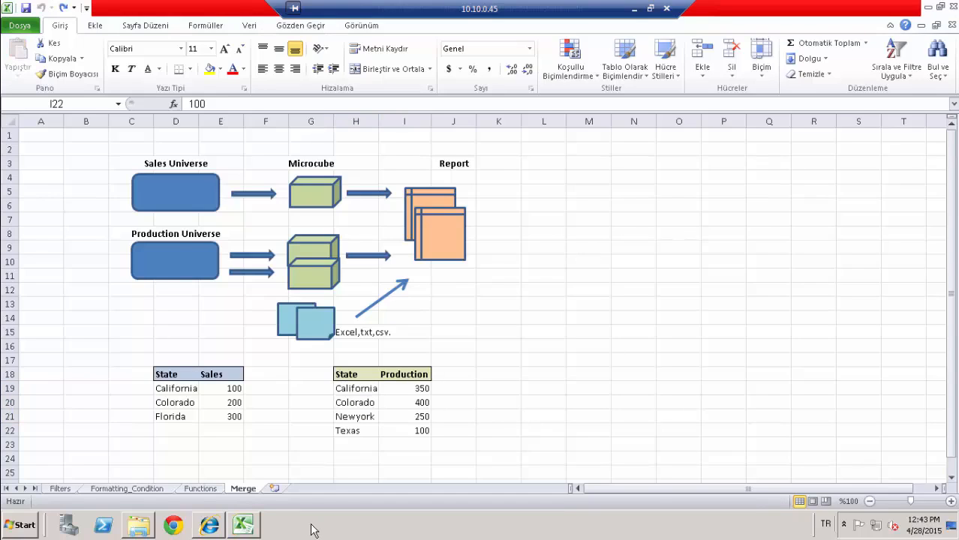
Step: Copy the State and Sales table in D18:E21 to an empty area starting at cell L18
left_click_drag(188, 374, 224, 413)
key("ctrl+c")
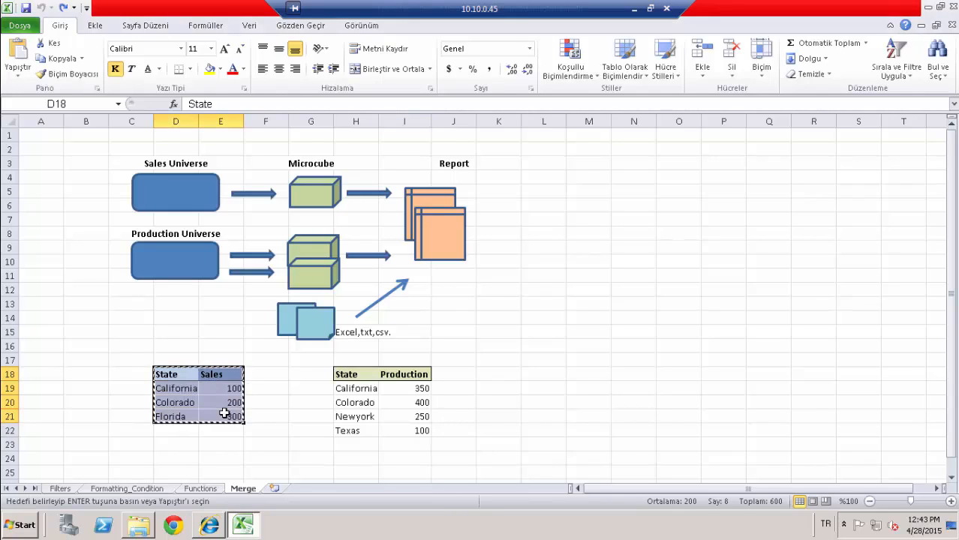
left_click(545, 373)
key("ctrl+v")
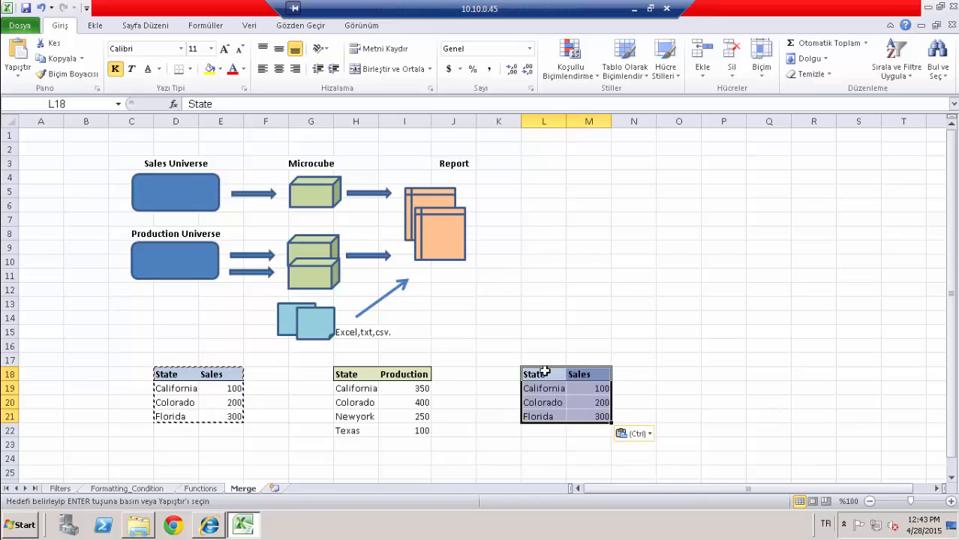
left_click(683, 332)
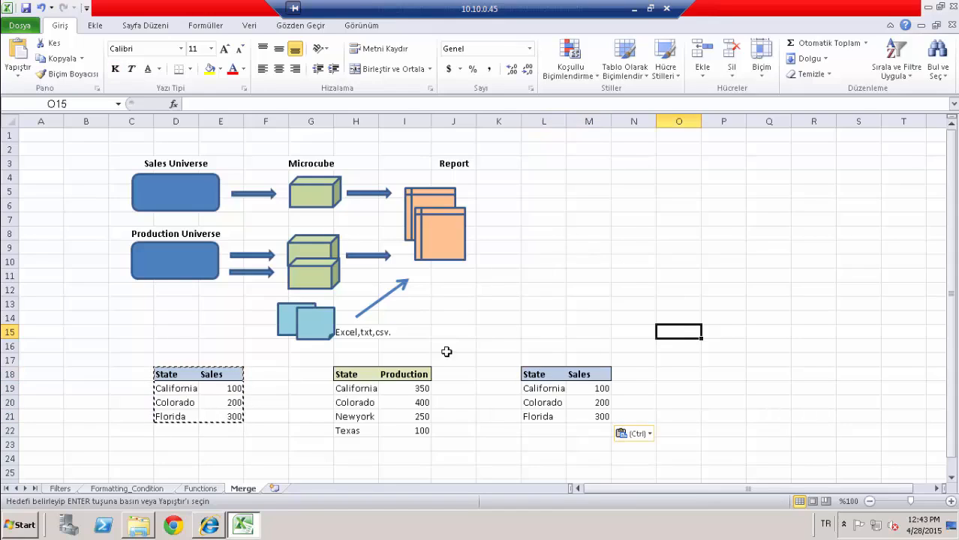
type("\"")
Step: Copy the Production header with the California and Colorado values into the copied table, starting at cell N18
left_click(406, 374)
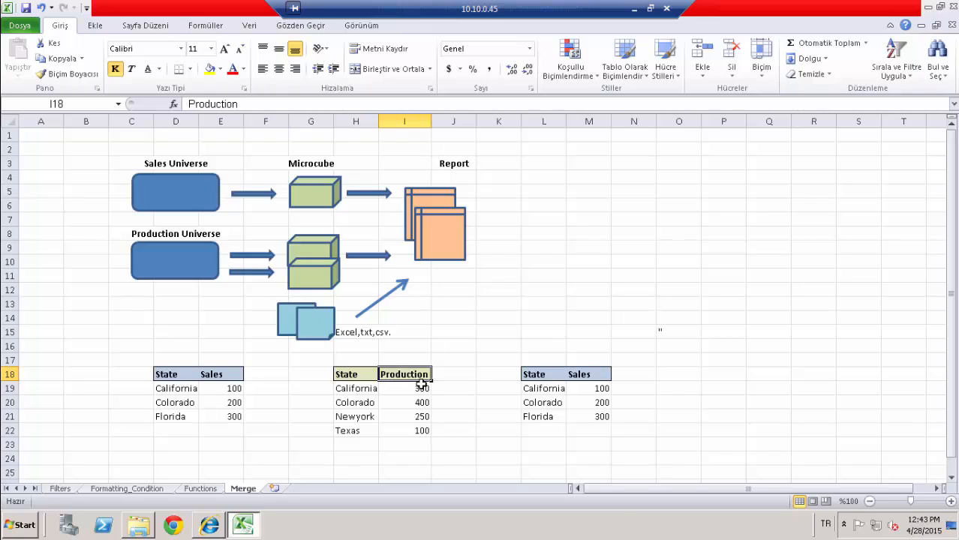
left_click_drag(418, 373, 403, 403)
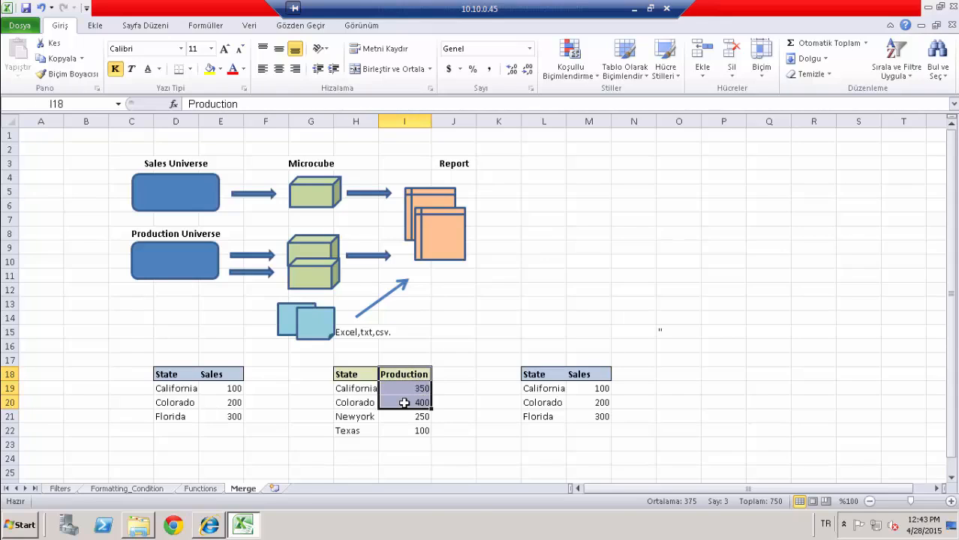
key("ctrl+c")
left_click(634, 375)
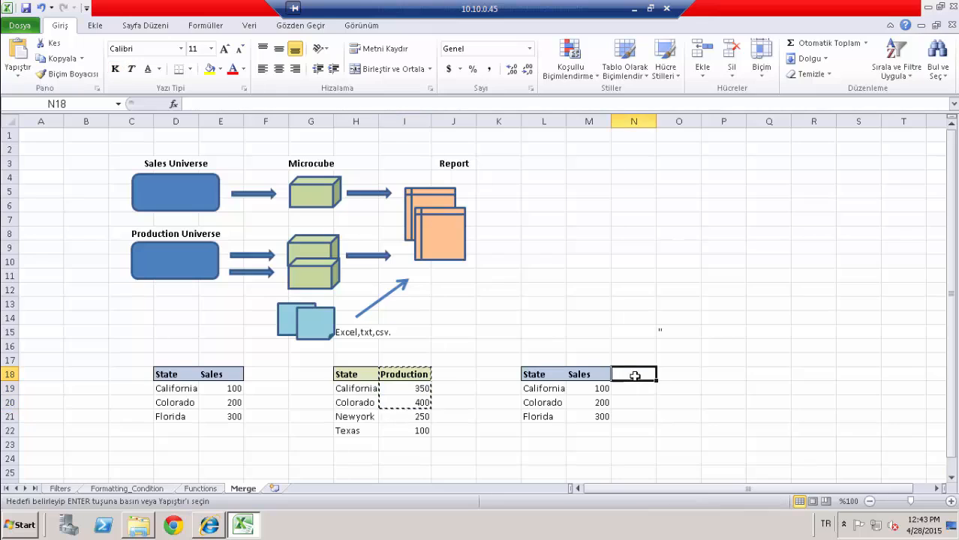
key("ctrl+v")
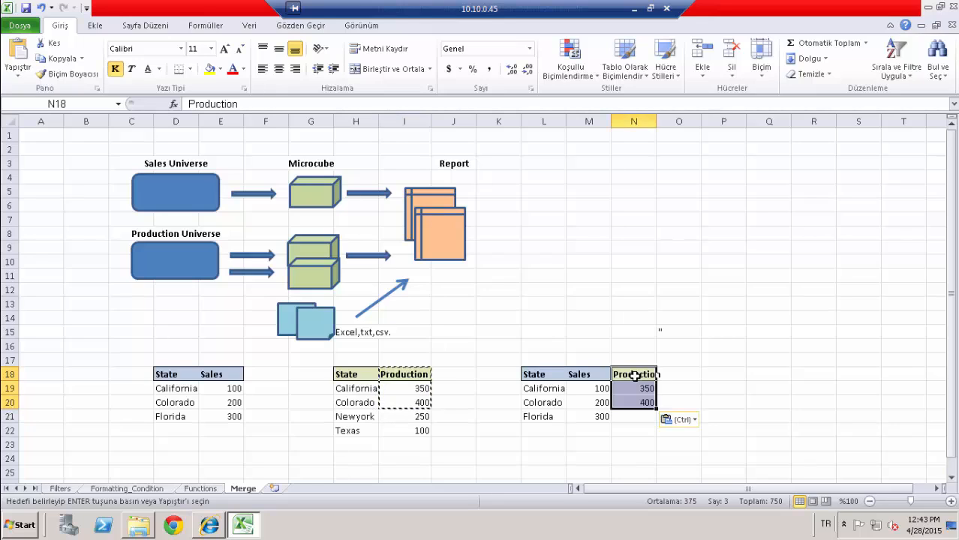
left_click(639, 417)
key("Escape")
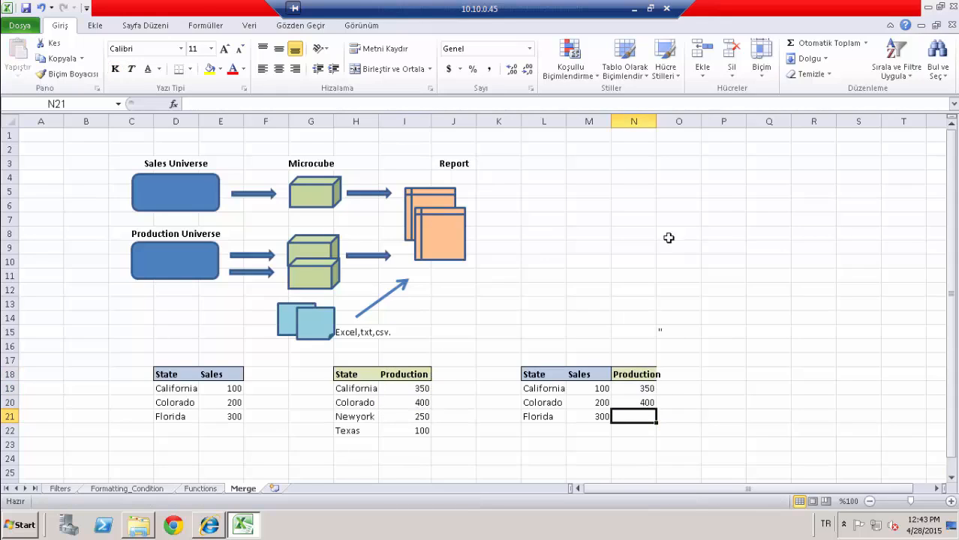
Step: Widen column N to fit the Production header and clear the stray quotation mark from cell O15
left_click_drag(658, 120, 688, 121)
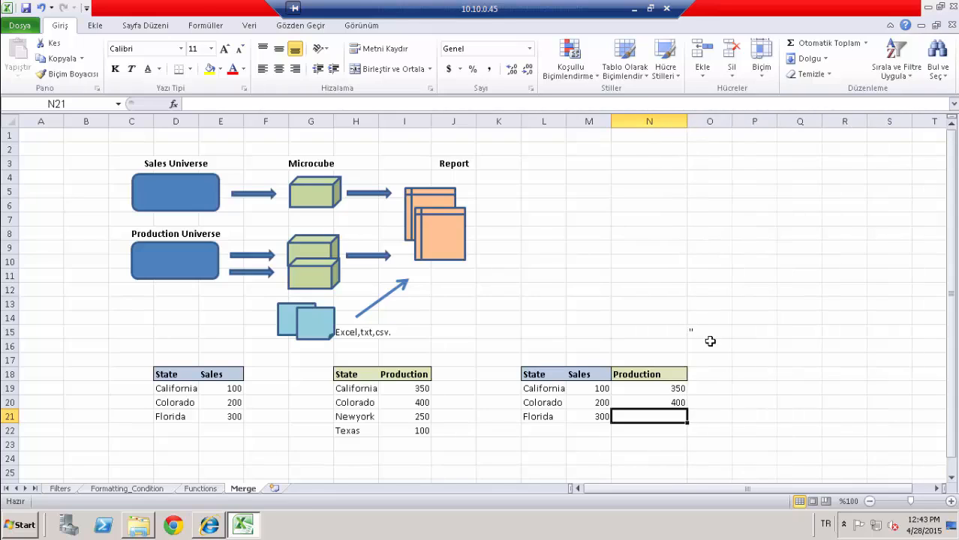
left_click(708, 329)
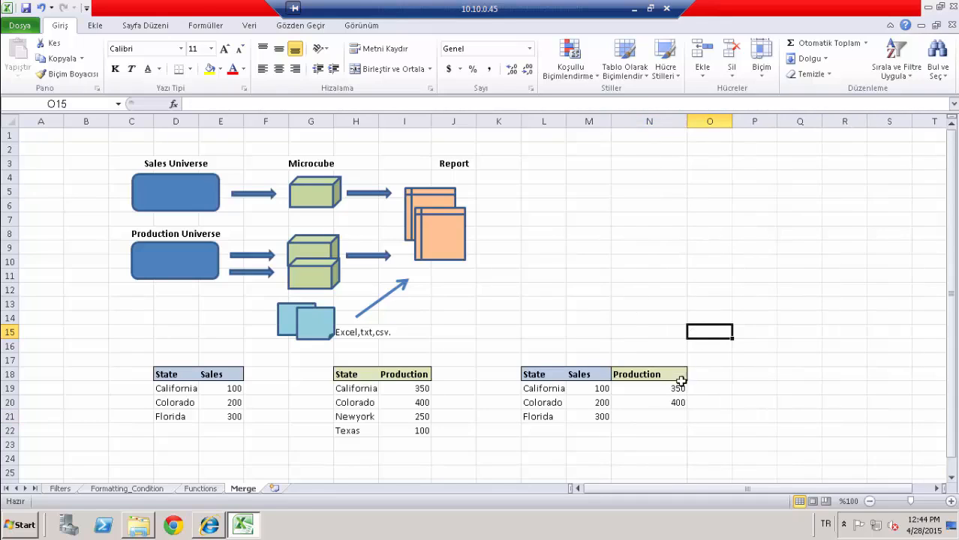
left_click(702, 412)
Step: Copy the Newyork and Texas state names from the Production table to the cells below Florida, starting at L22
left_click(560, 418)
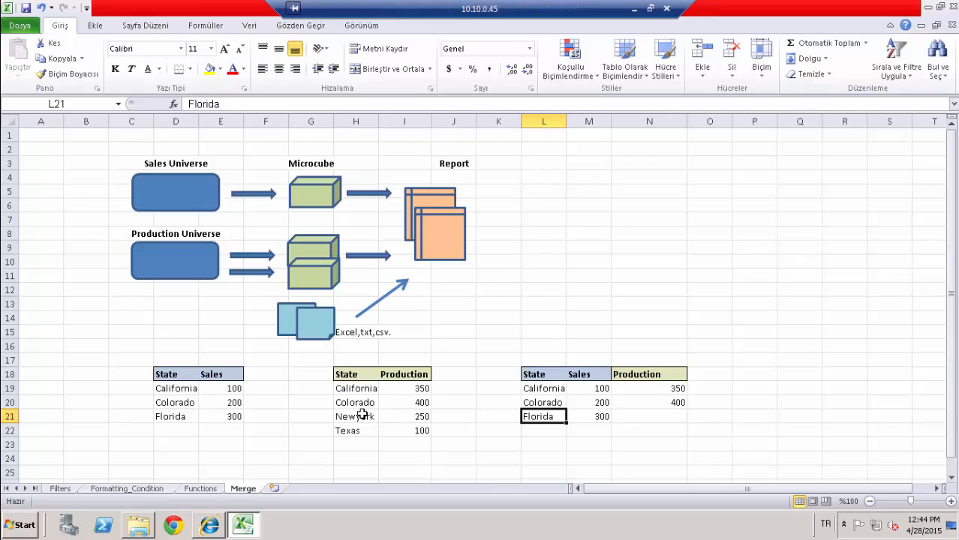
left_click_drag(363, 415, 362, 430)
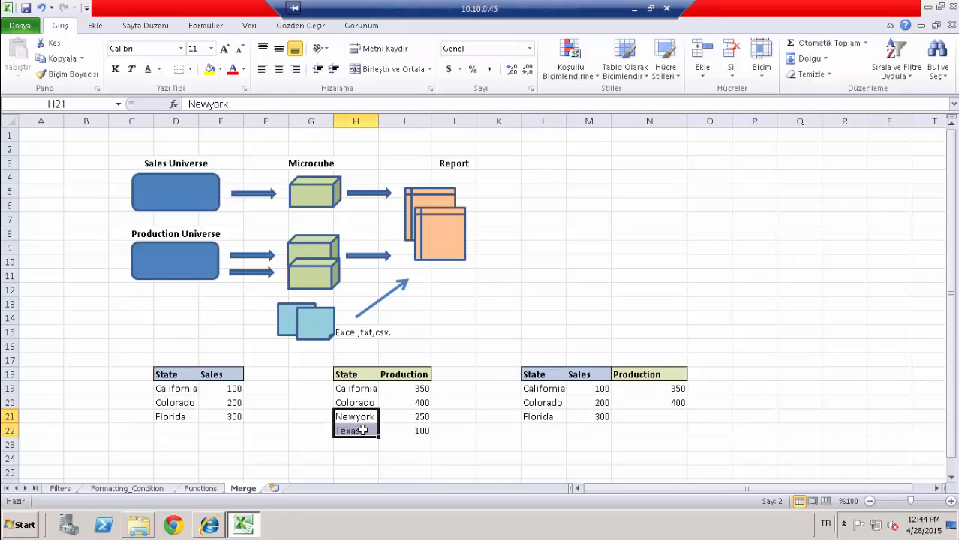
key("ctrl+c")
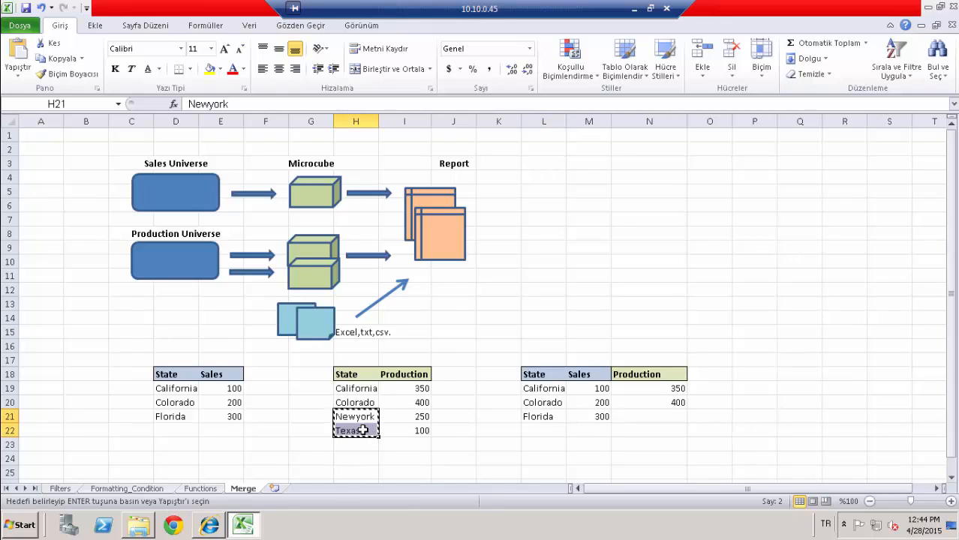
left_click(536, 419)
left_click(537, 431)
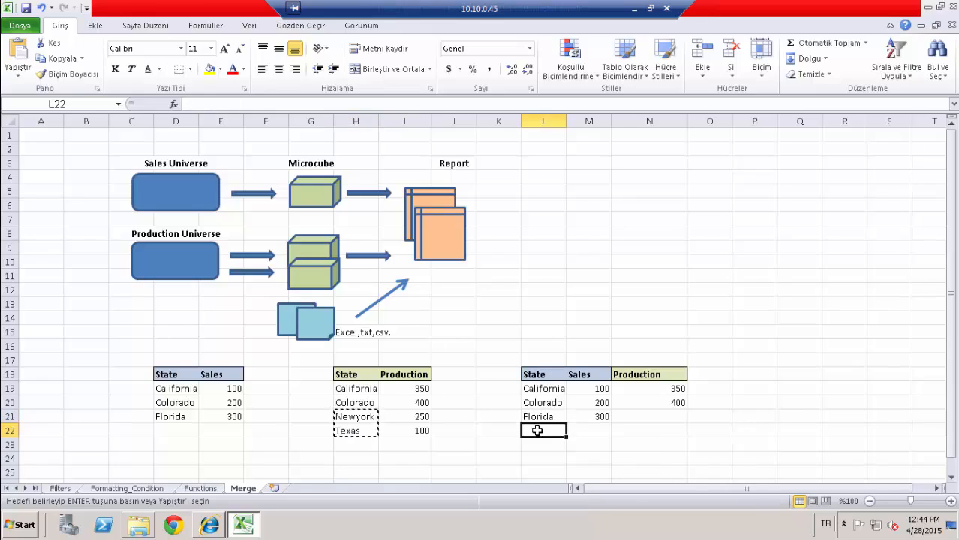
key("ctrl+v")
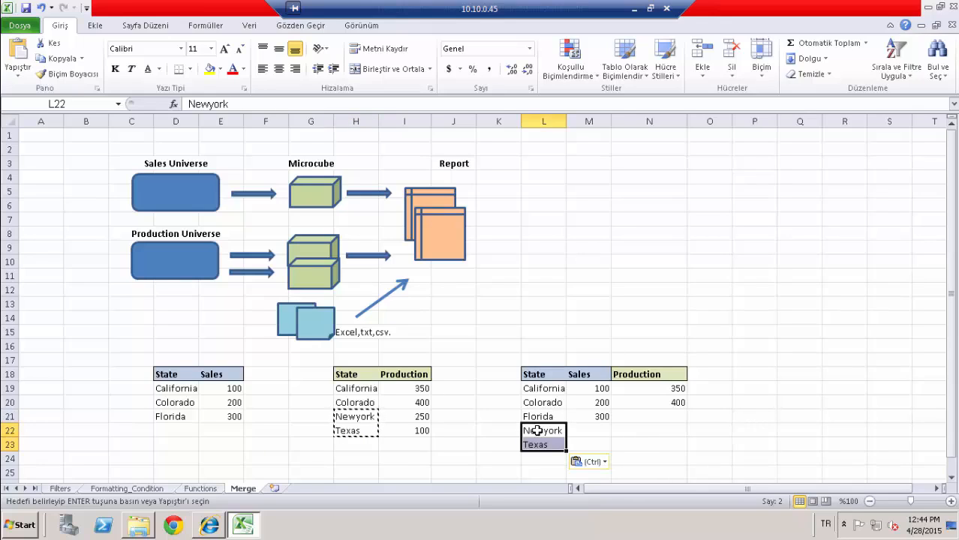
key("Escape")
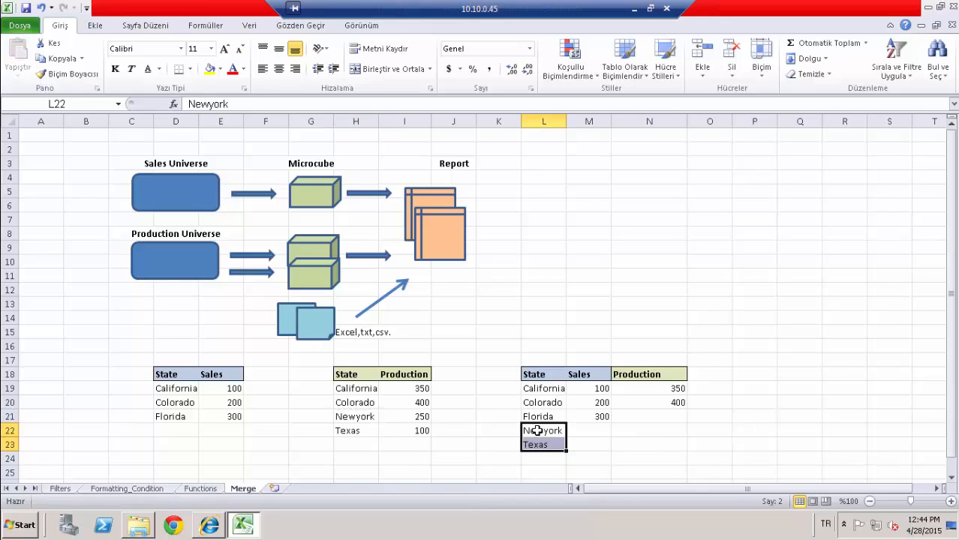
Step: Copy the Newyork and Texas production values to N22:N23, then check the empty cells left in the combined table
left_click(630, 433)
left_click_drag(418, 413, 423, 426)
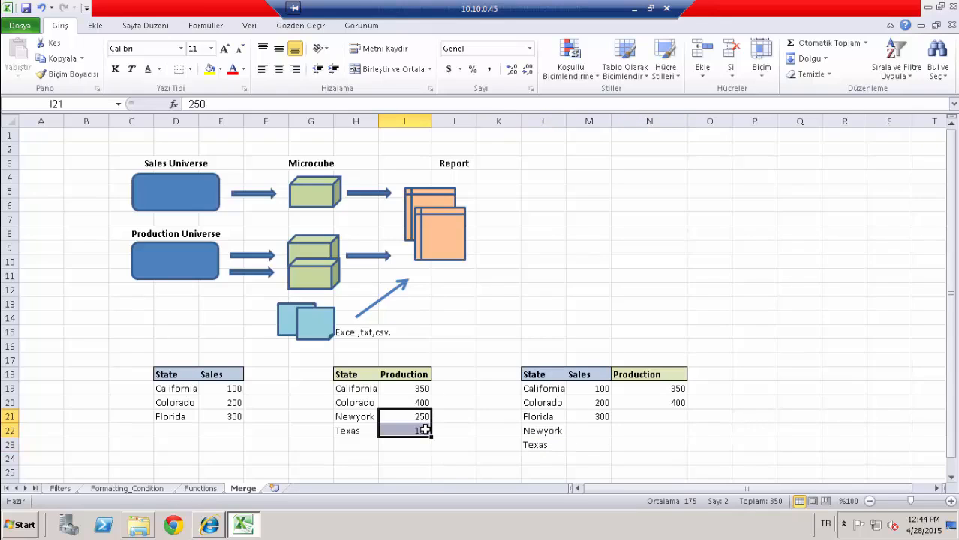
key("ctrl+c")
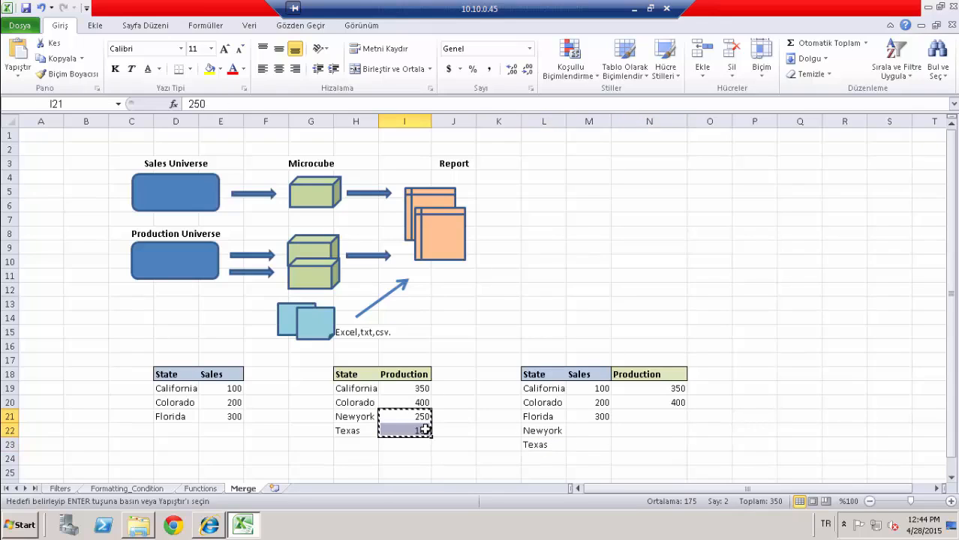
left_click(670, 431)
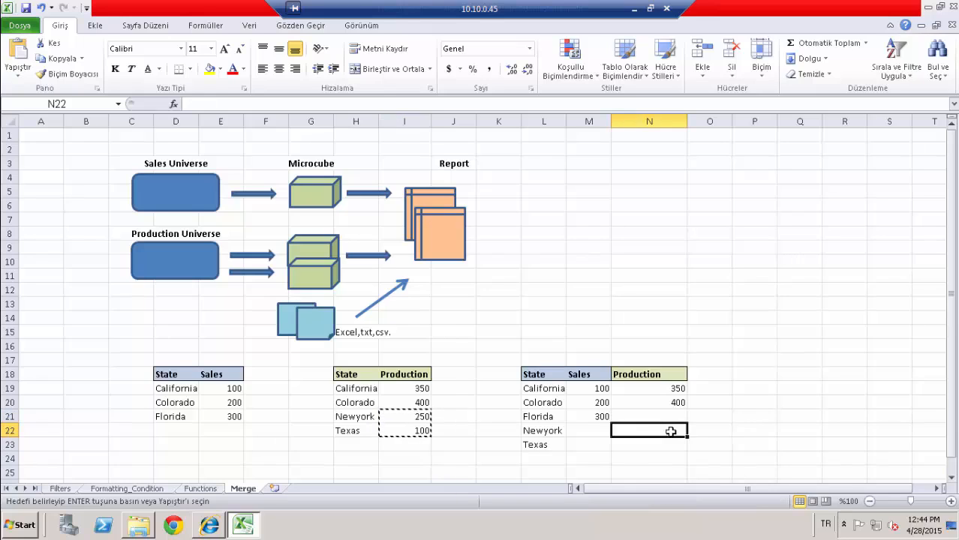
key("ctrl+v")
key("Escape")
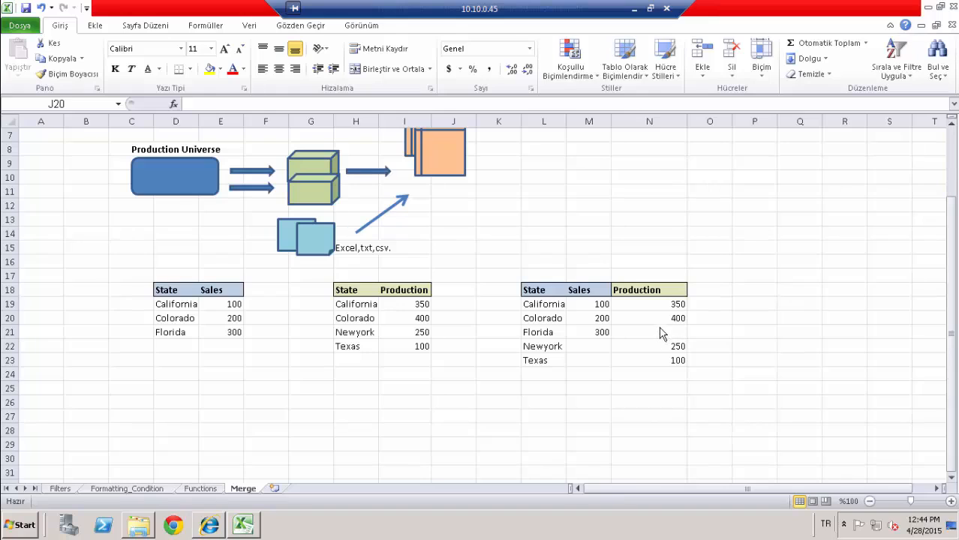
left_click(661, 332)
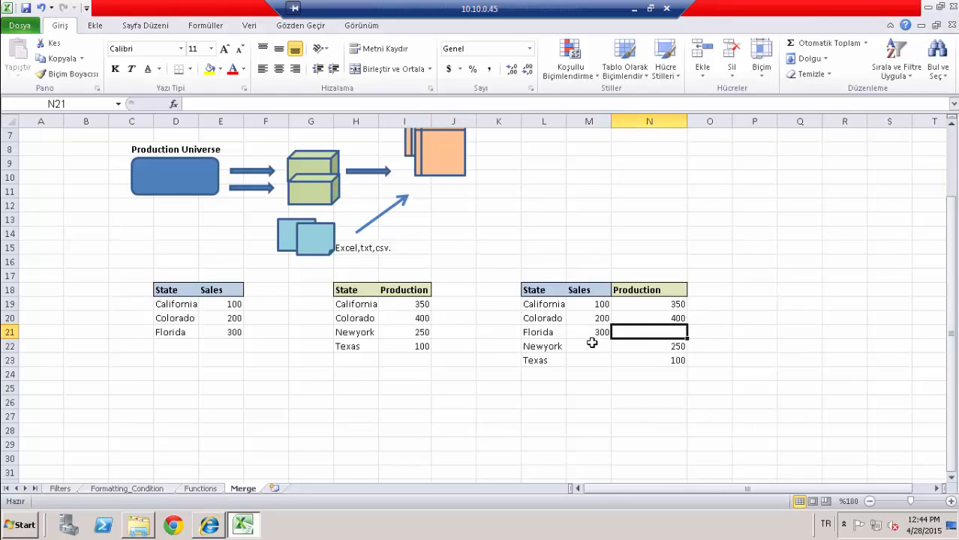
left_click_drag(592, 345, 593, 361)
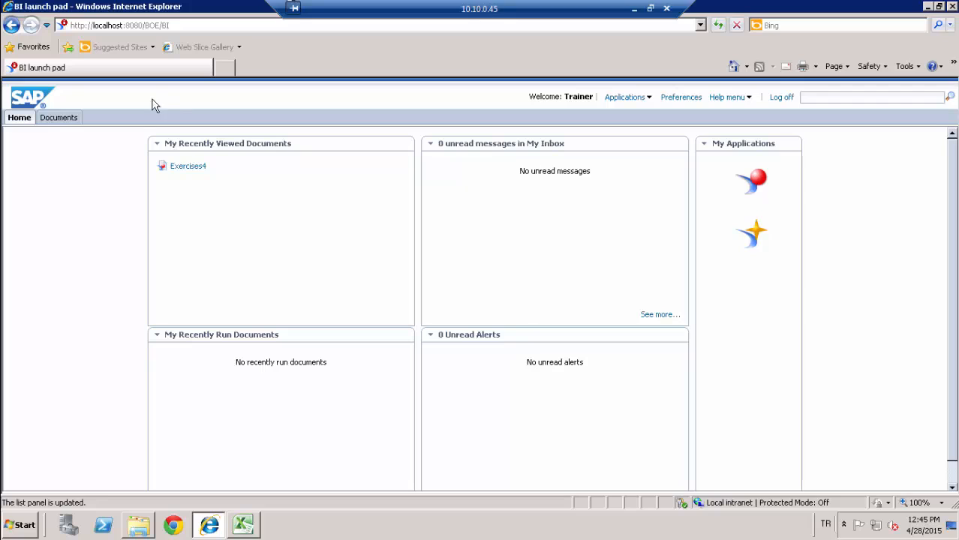
Step: Switch to BI launch pad in the browser, open Web Intelligence and create a document with Universe as the data source
left_click(626, 100)
left_click(632, 126)
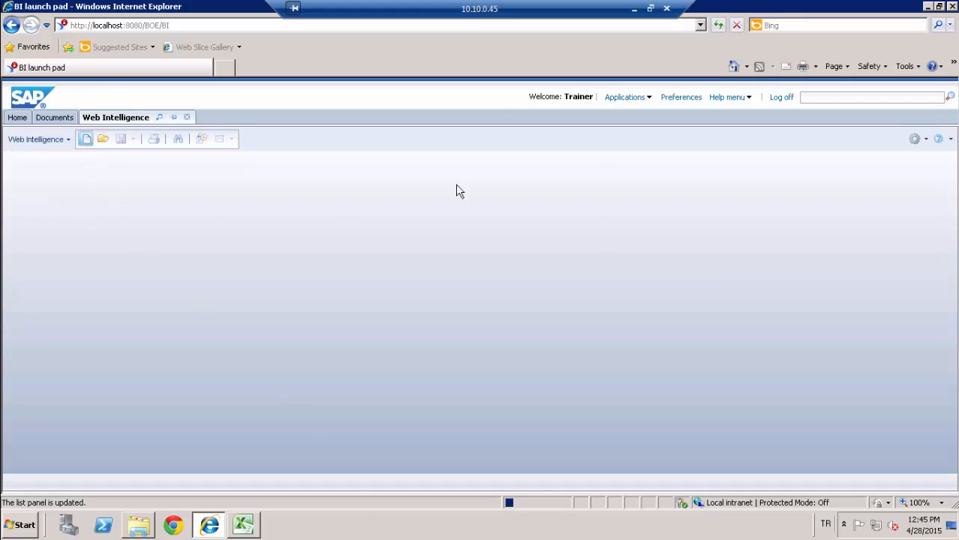
left_click_drag(494, 163, 495, 144)
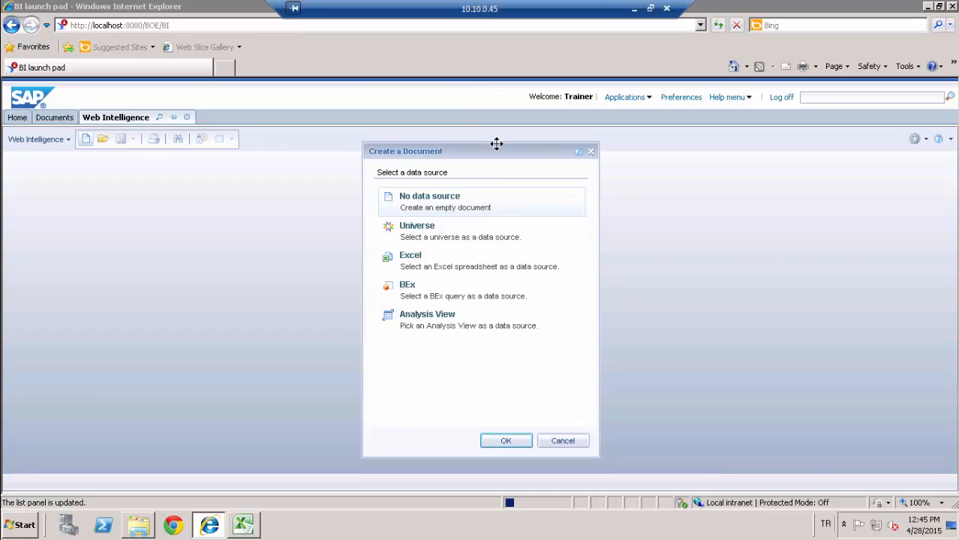
left_click(434, 223)
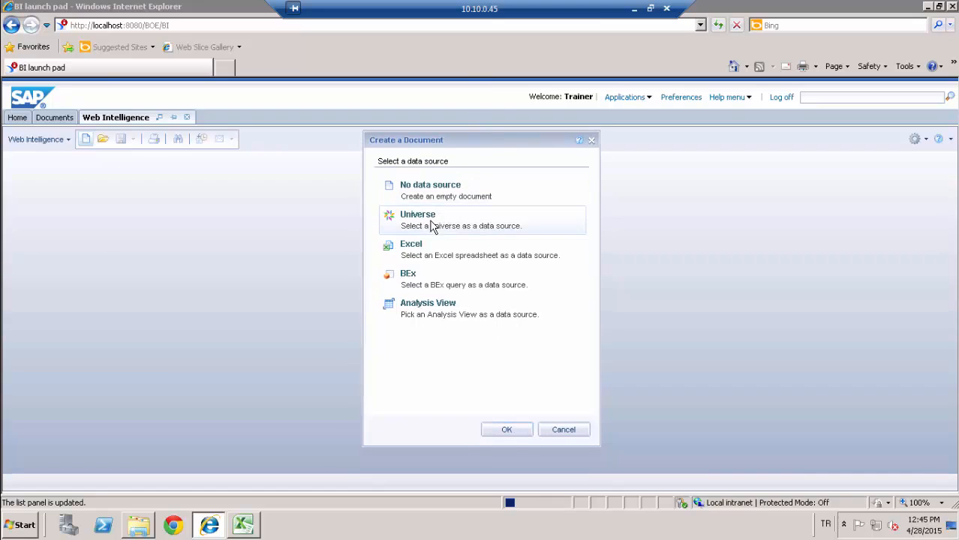
left_click(506, 430)
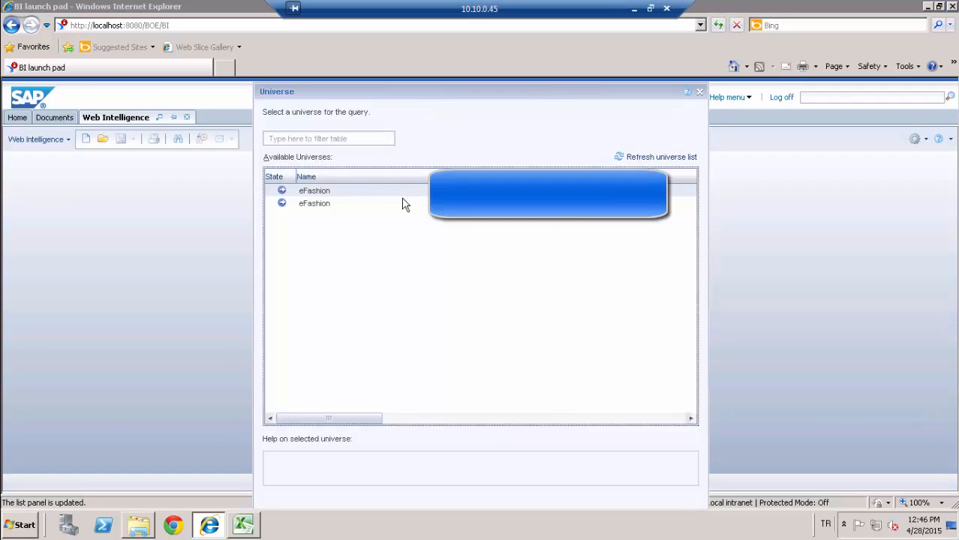
Step: Create a query on the first eFashion universe with State and Sales revenue as result objects, and run it
double_click(325, 192)
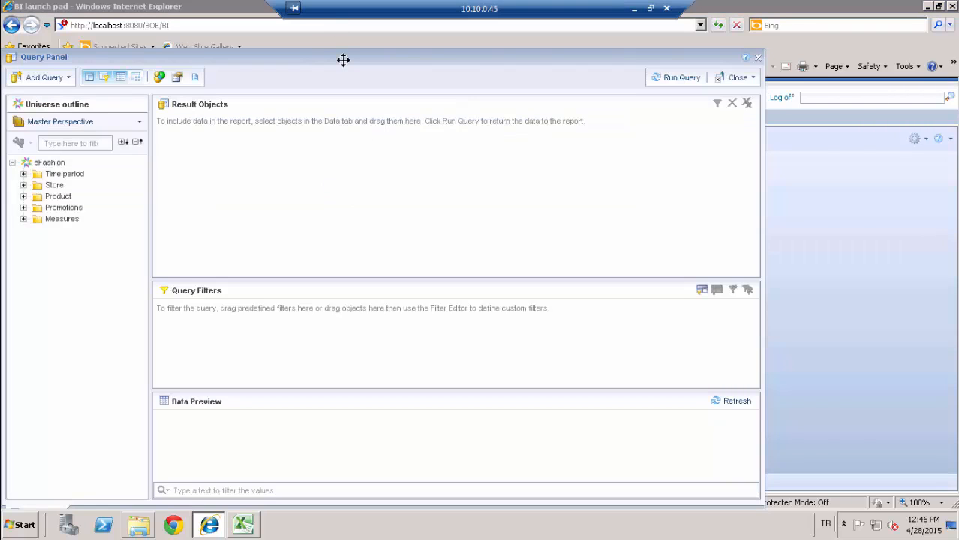
left_click_drag(343, 59, 441, 52)
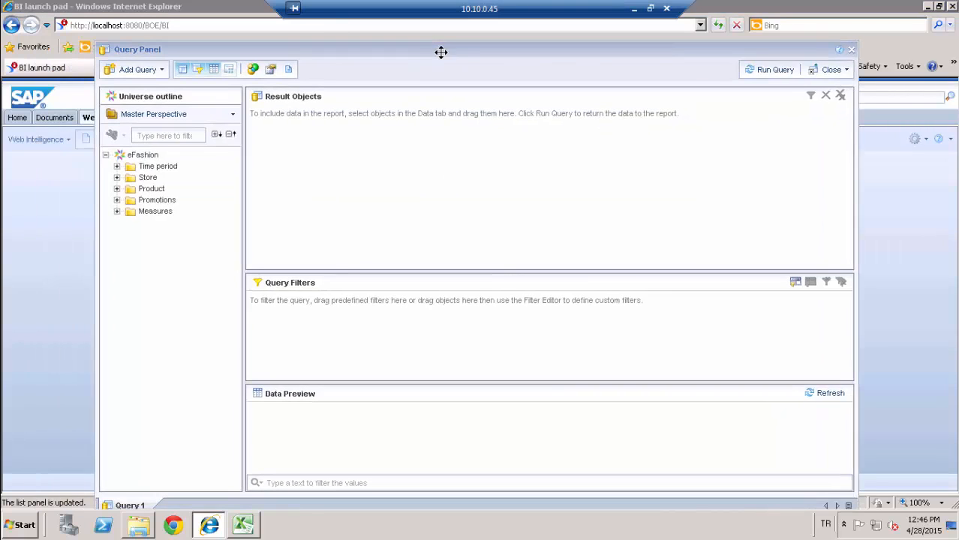
left_click(121, 178)
left_click_drag(163, 189, 293, 162)
left_click(121, 290)
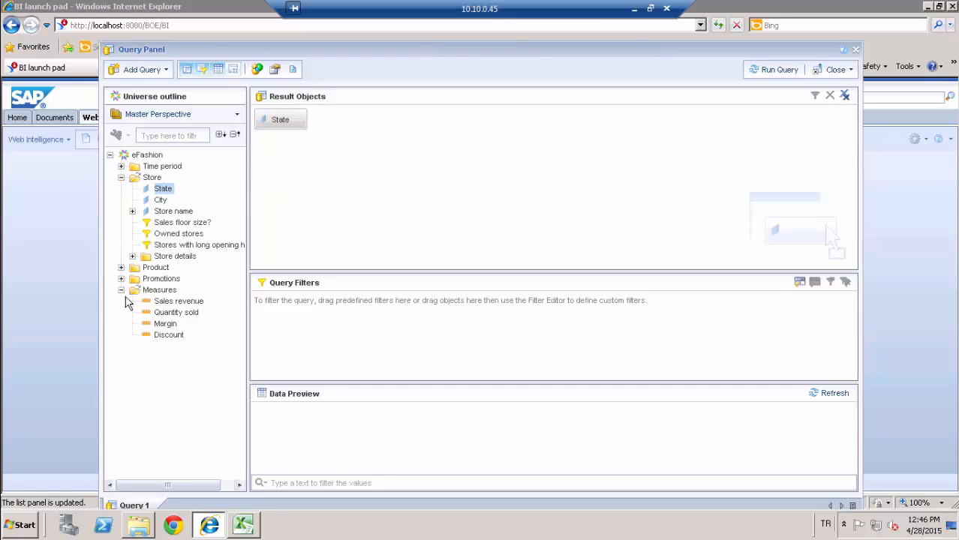
left_click_drag(180, 303, 546, 145)
left_click_drag(548, 54, 551, 43)
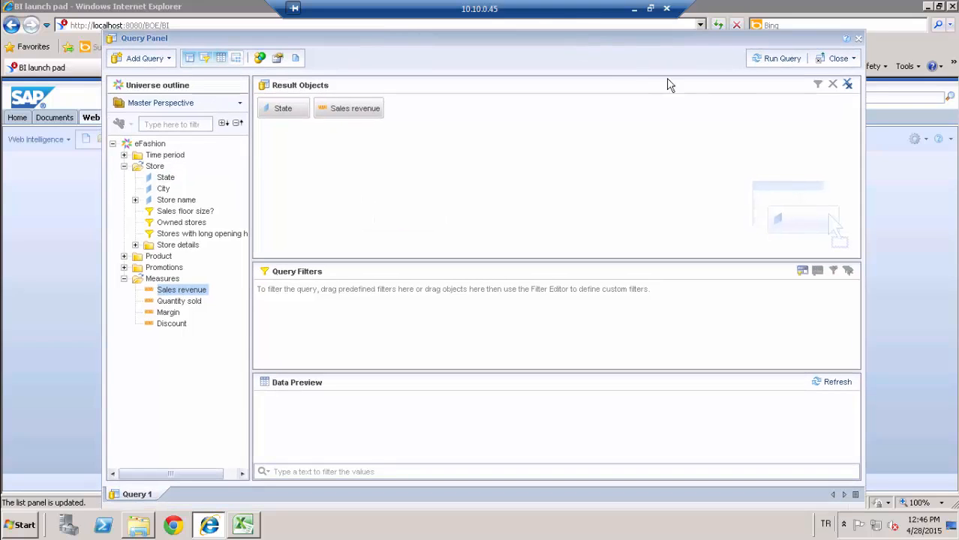
left_click(779, 66)
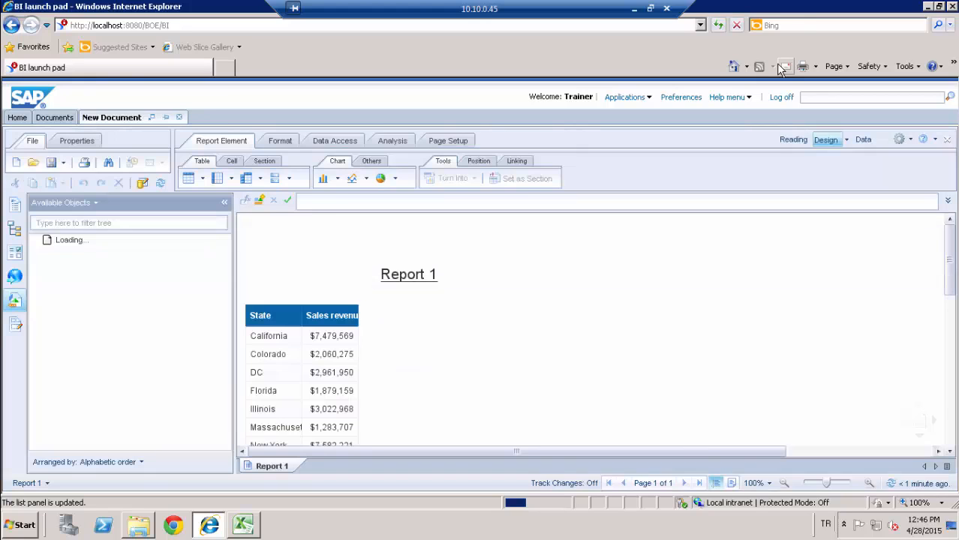
Step: Open the document summary for editing, check the Auto-merge dimensions option among its settings, and close it
left_click(14, 254)
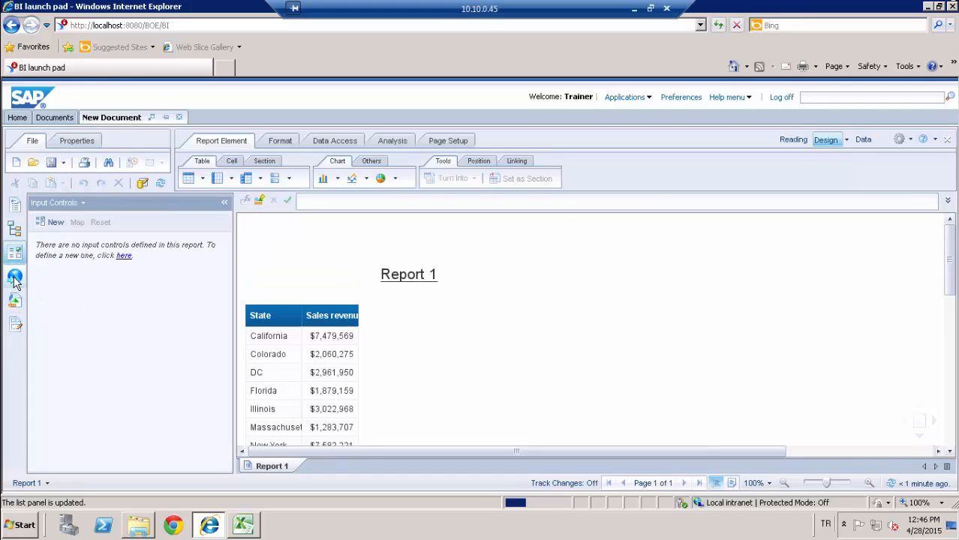
left_click(16, 207)
left_click(17, 207)
left_click(16, 207)
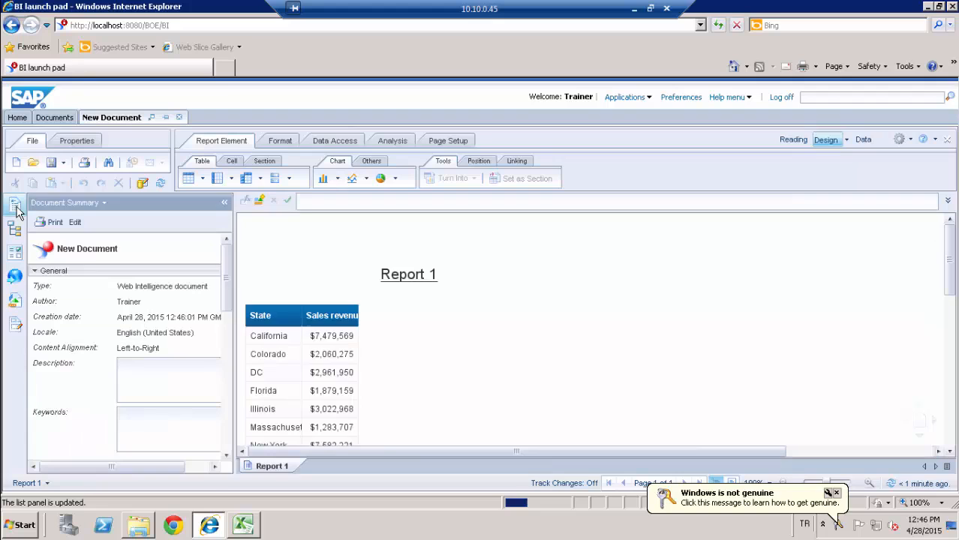
left_click(75, 222)
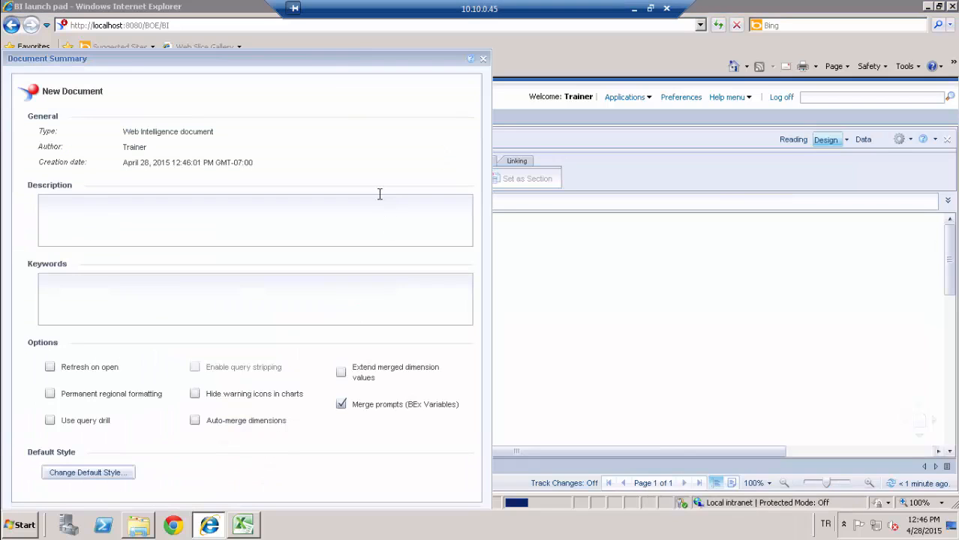
left_click_drag(347, 61, 431, 49)
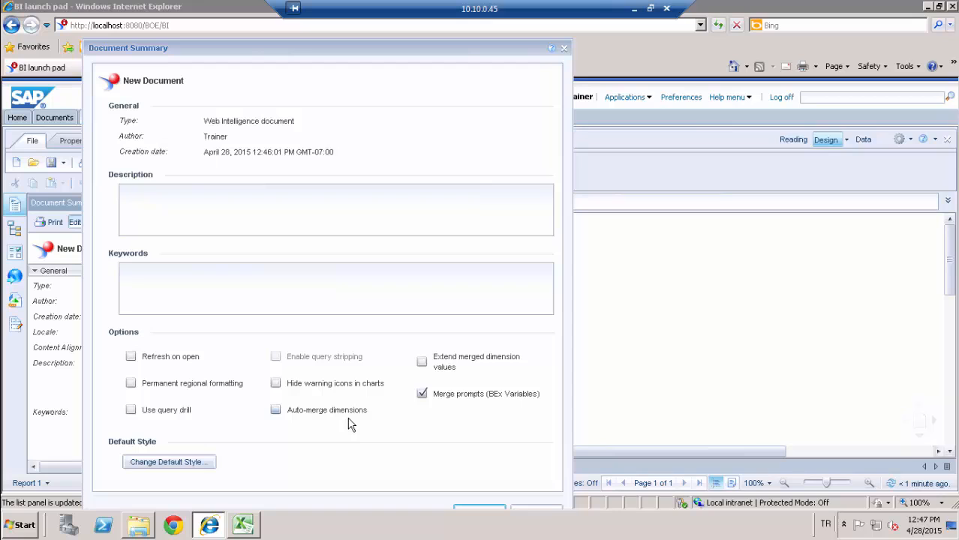
left_click_drag(514, 46, 537, 28)
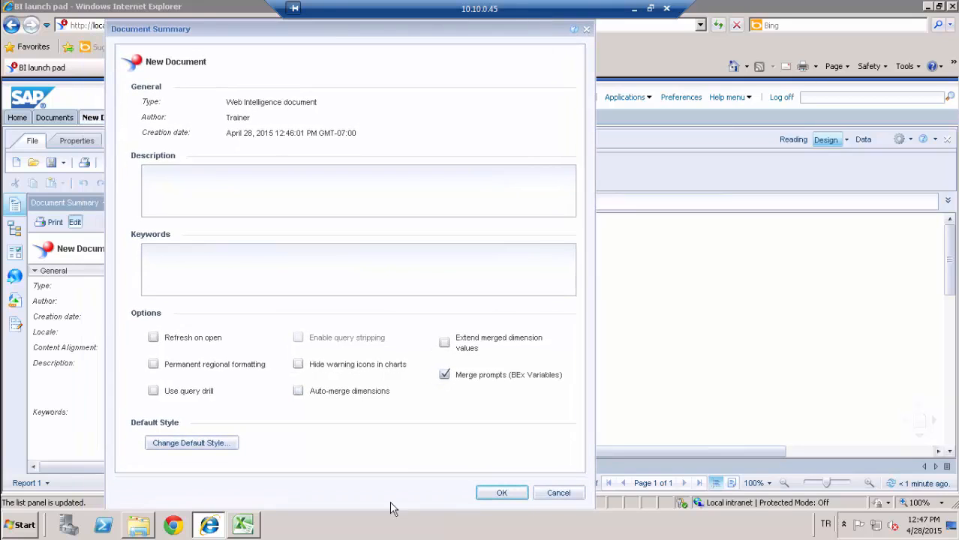
left_click(509, 496)
Step: Open the document's existing data provider for editing in the Query Panel, with its query tabs in view
left_click(342, 146)
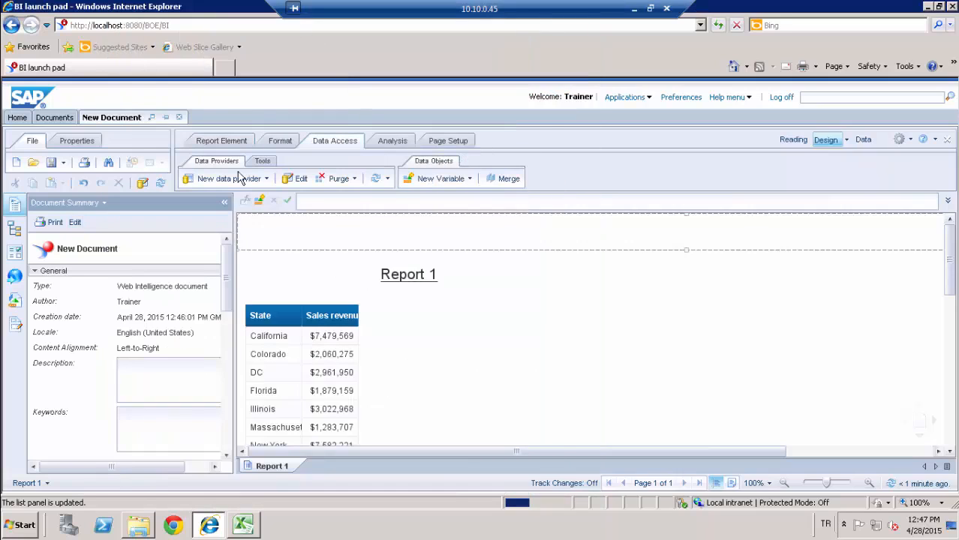
left_click(298, 179)
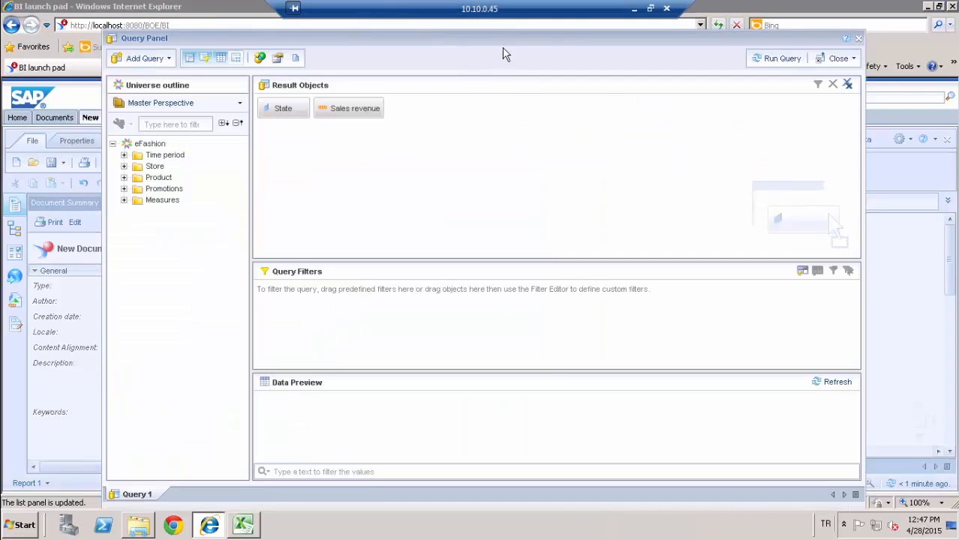
left_click_drag(505, 40, 511, 21)
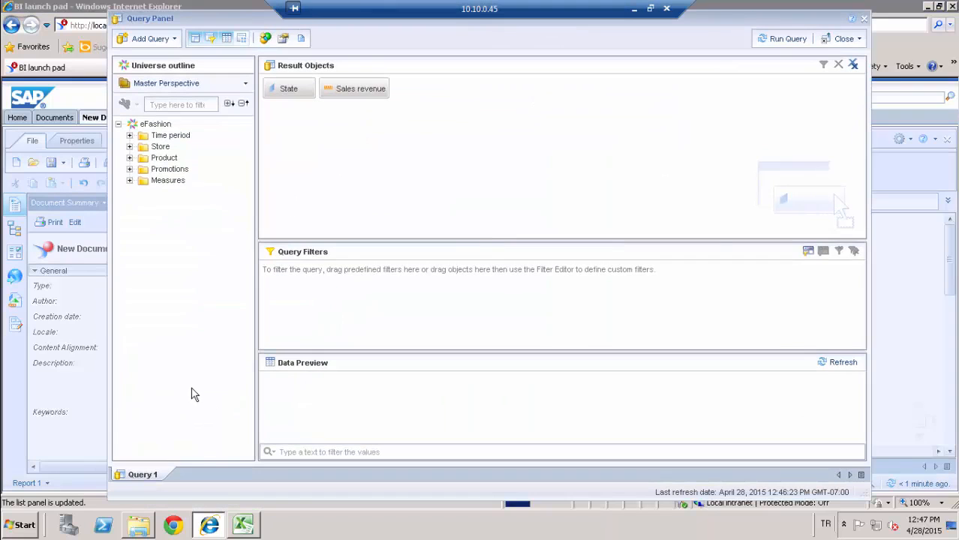
right_click(154, 480)
mouse_move(216, 484)
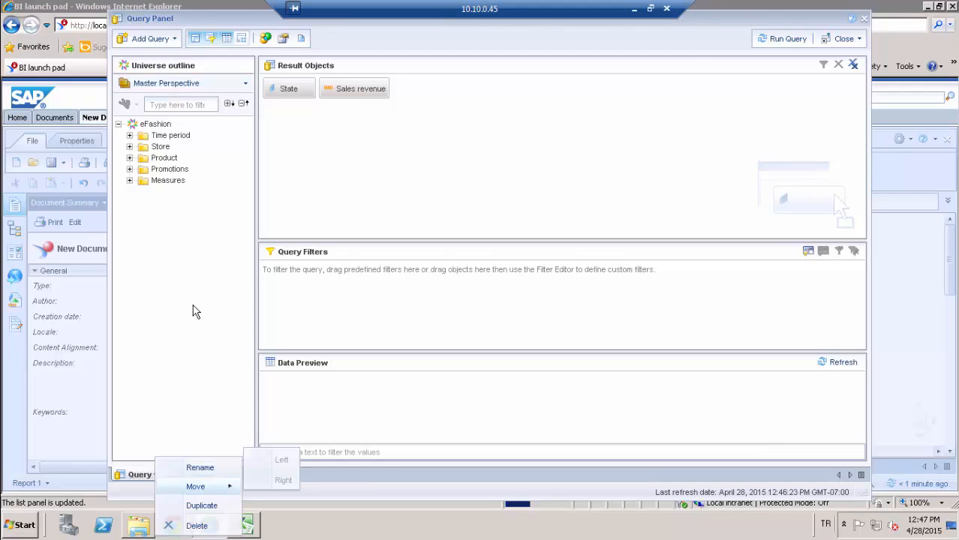
left_click(194, 312)
left_click(172, 38)
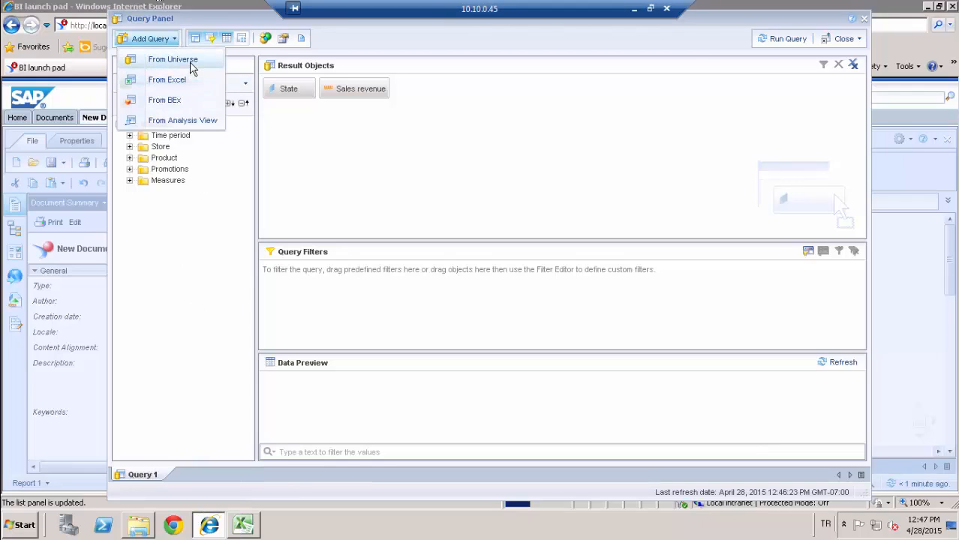
left_click(174, 59)
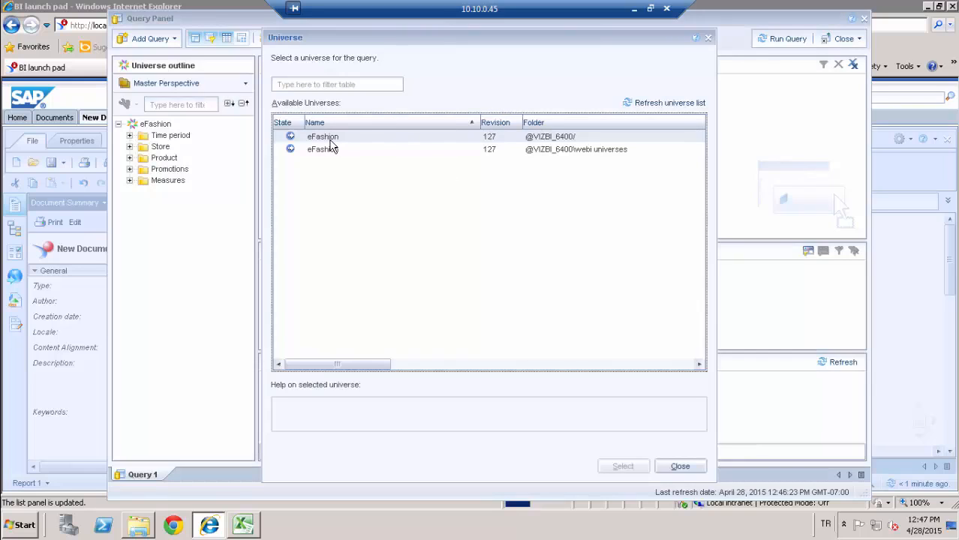
double_click(332, 140)
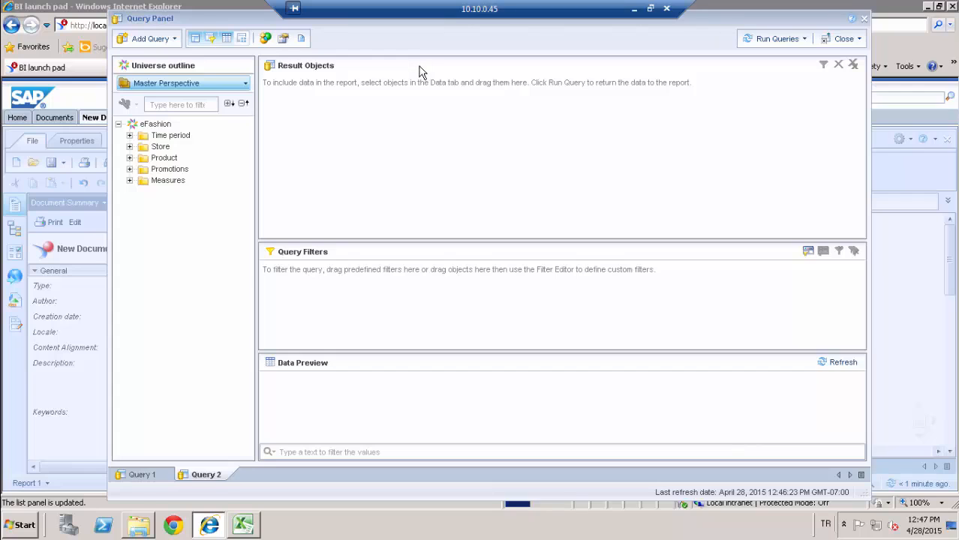
Step: Rename the second query as Production
double_click(215, 478)
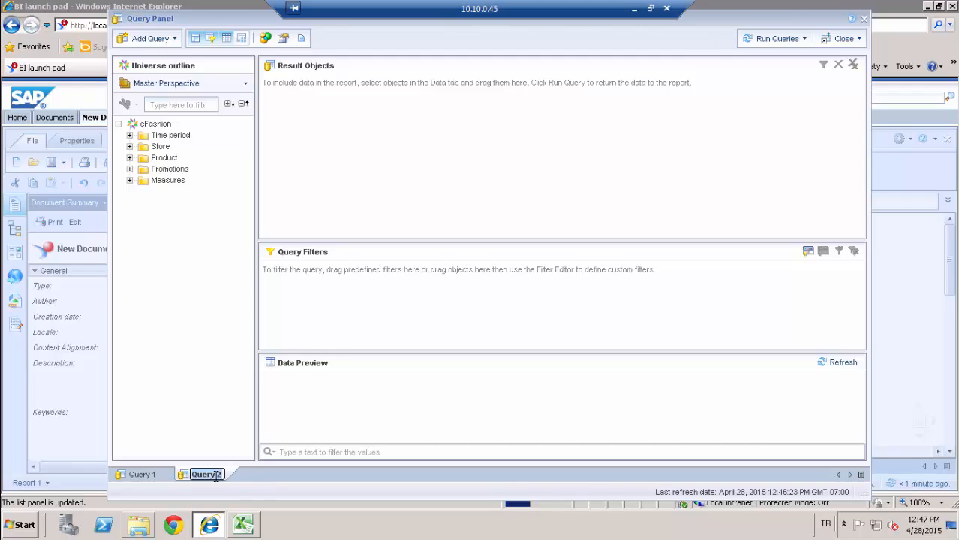
key("BackSpace")
type("Pr")
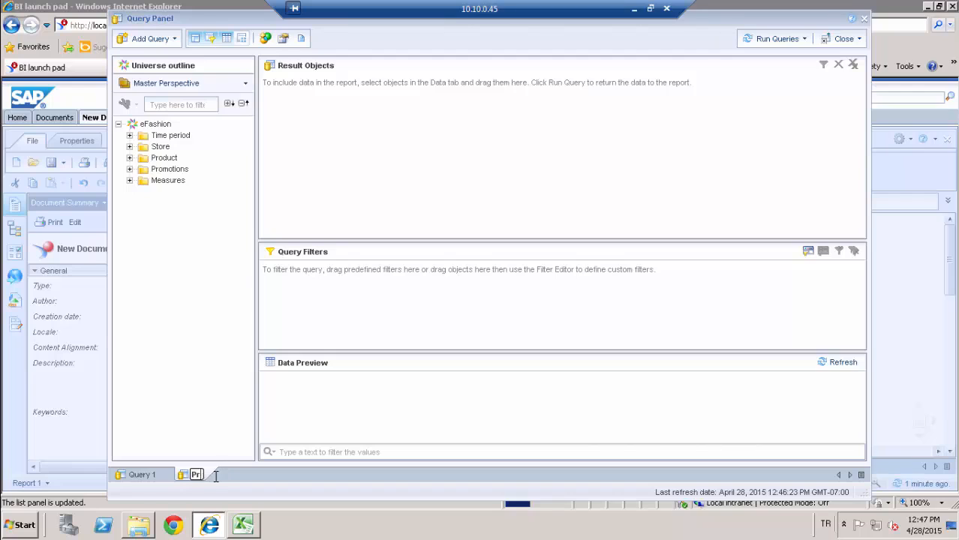
type("oduction")
key("Return")
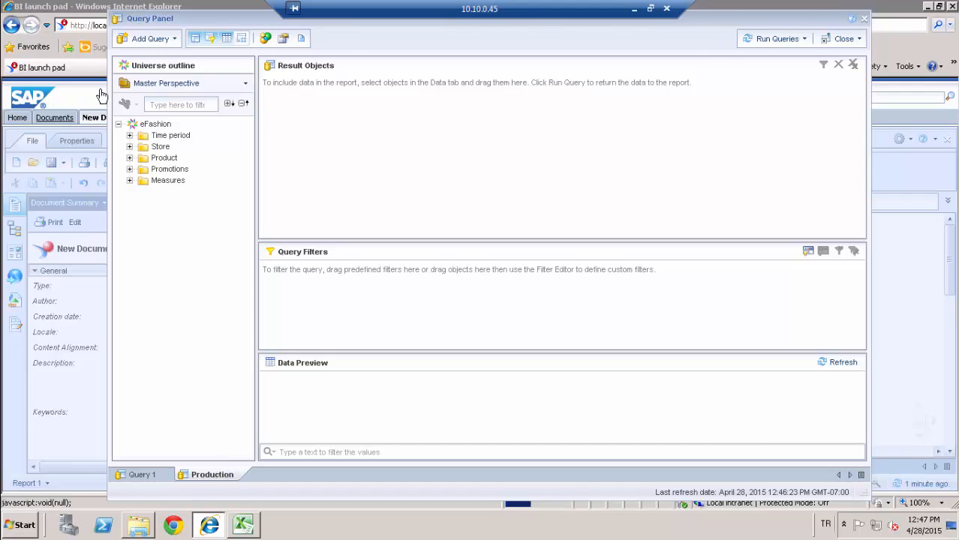
Step: Add State from the Store folder and Quantity sold from the Measures folder to the Production query's result objects
left_click(130, 147)
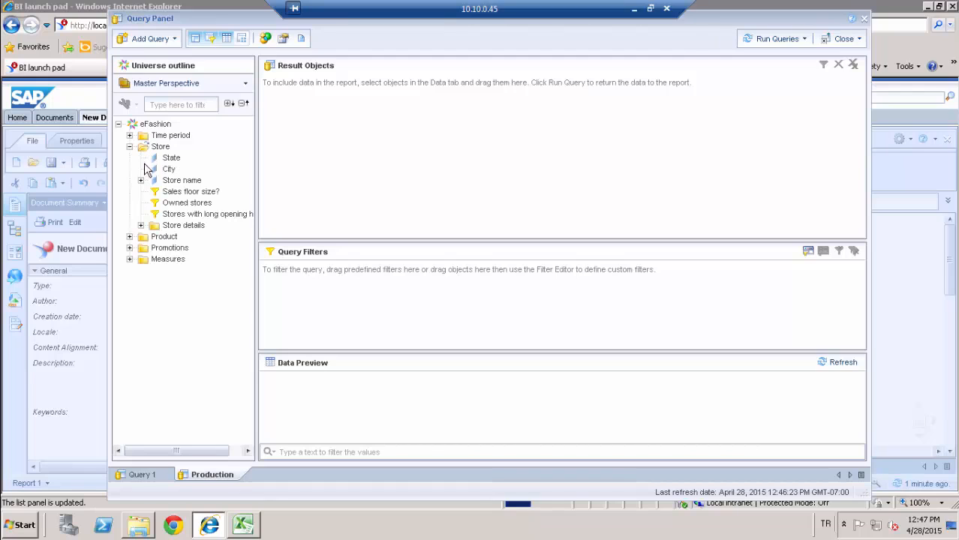
double_click(177, 159)
left_click(129, 260)
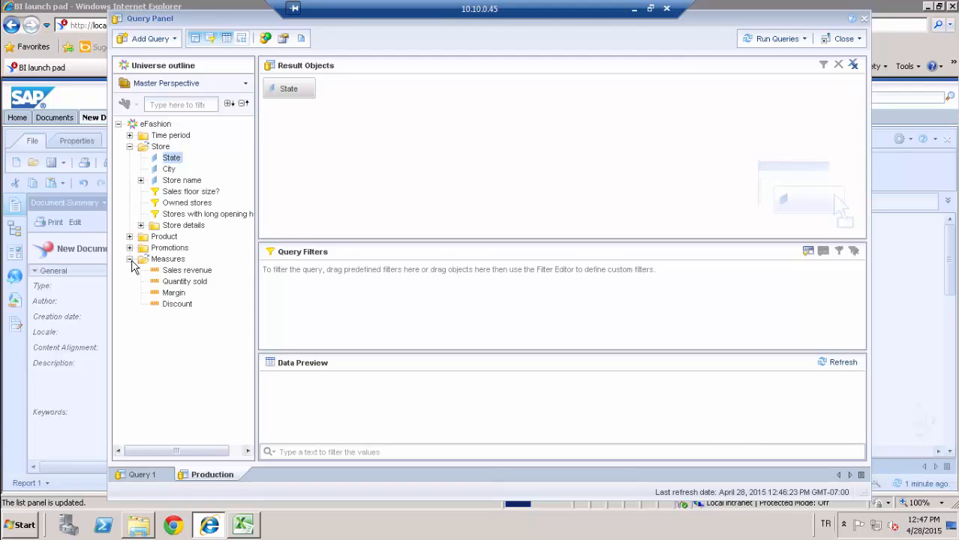
double_click(192, 286)
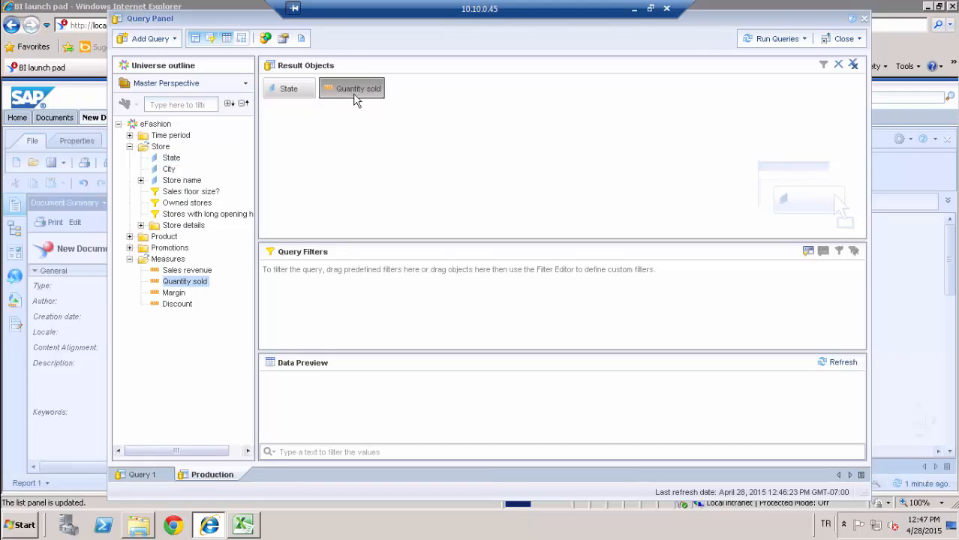
Step: Switch to Excel to review the Production values in I19:I22, then return to the Query Panel in the browser
left_click(245, 526)
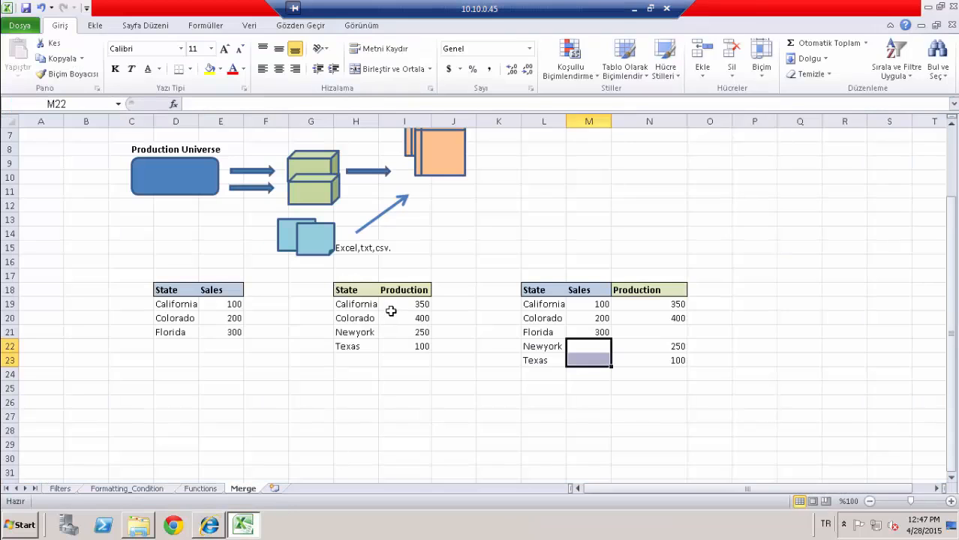
left_click_drag(394, 307, 401, 346)
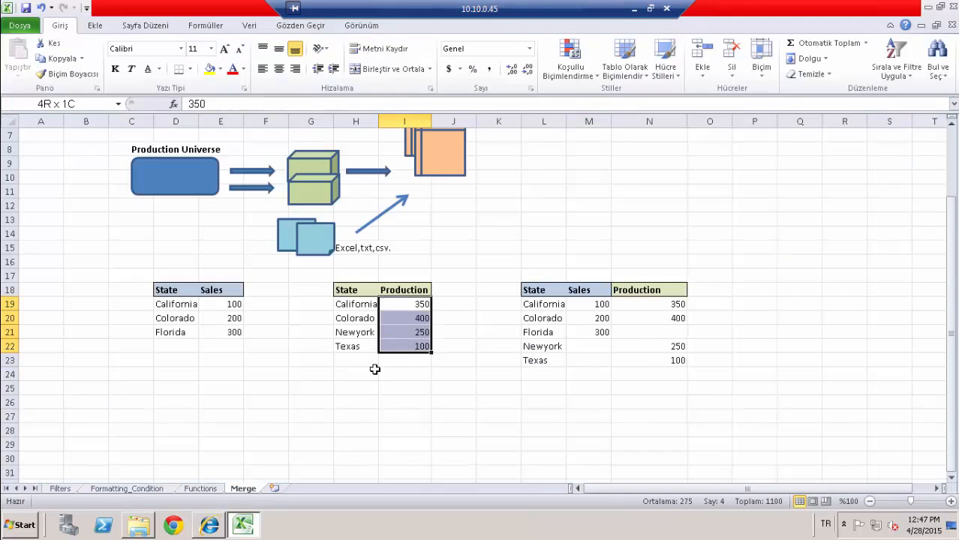
left_click(213, 530)
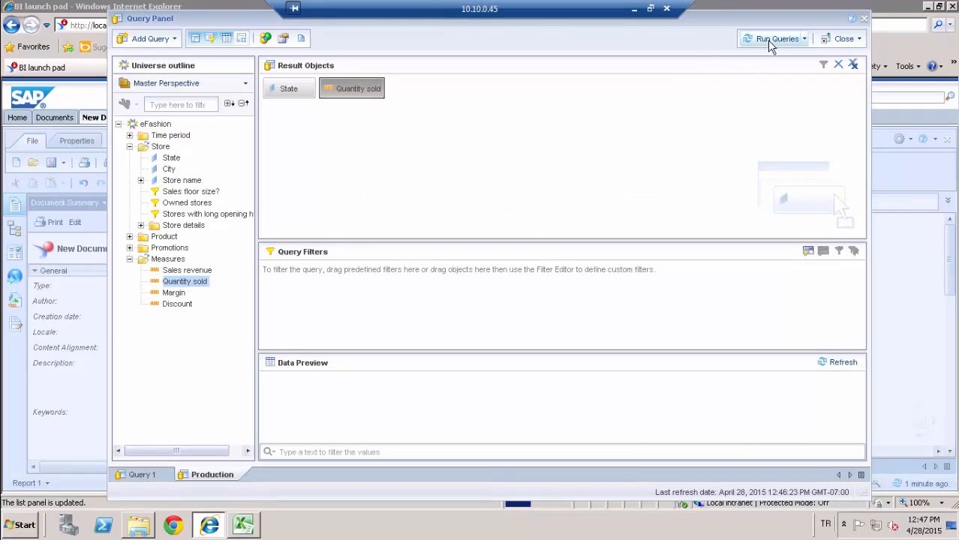
Step: Run the queries and include the new result objects in the document without generating a table
left_click(777, 41)
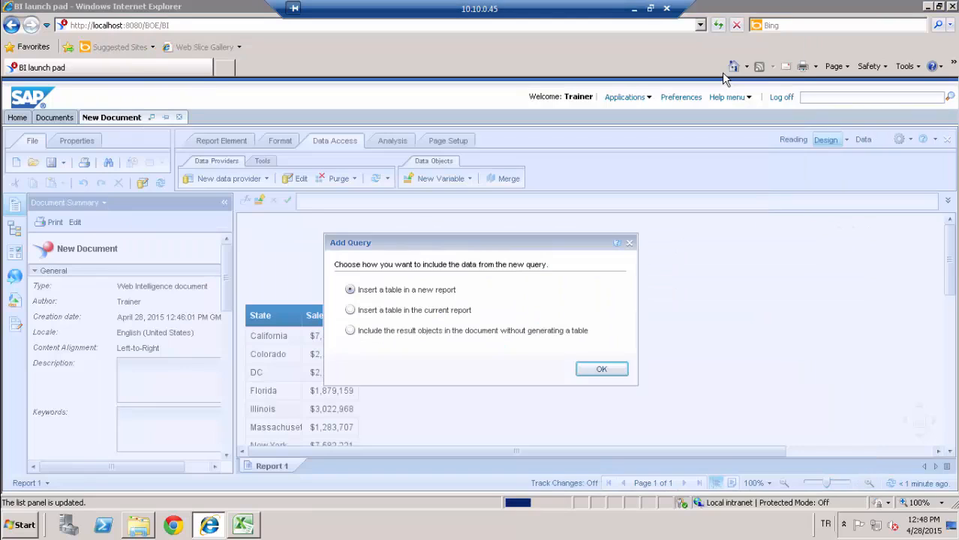
left_click(349, 331)
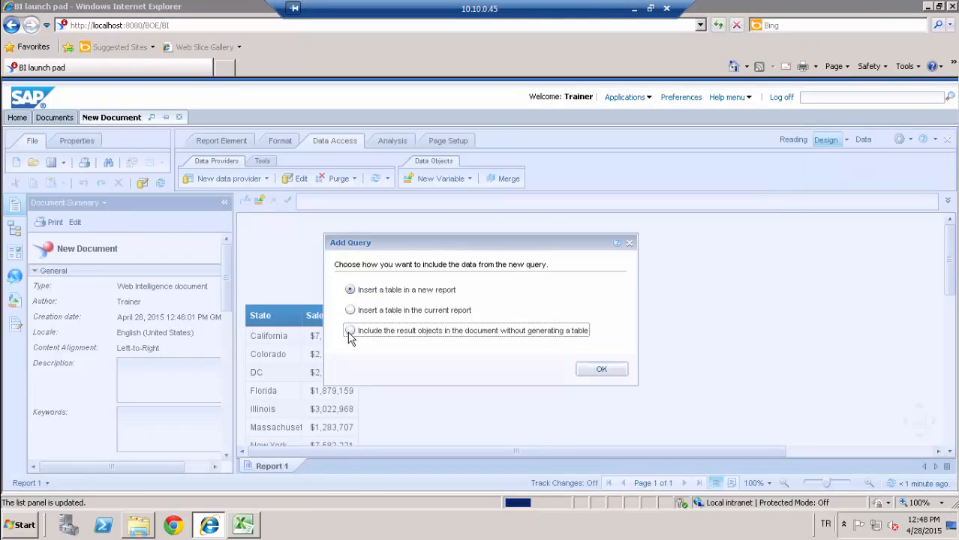
left_click(600, 370)
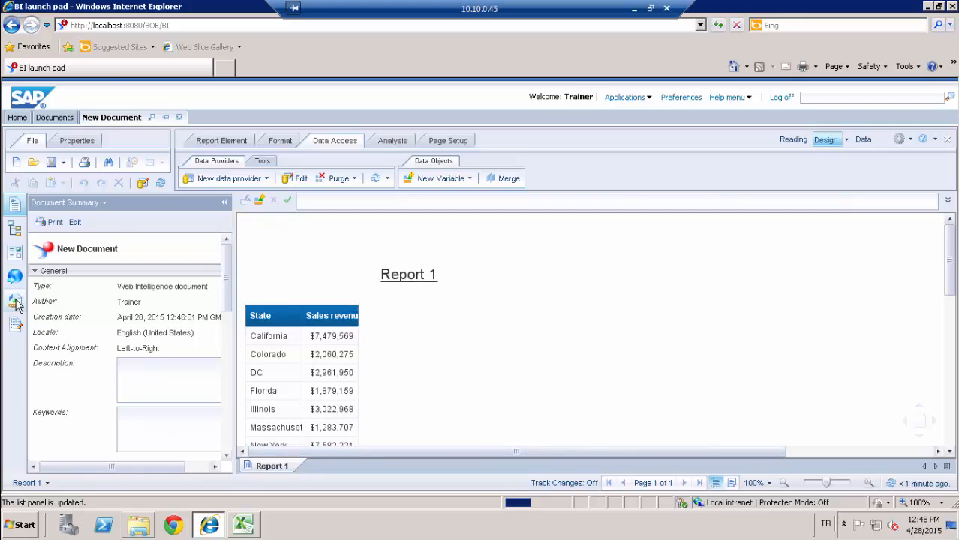
Step: Show the document's available objects and arrange them by query
left_click(16, 254)
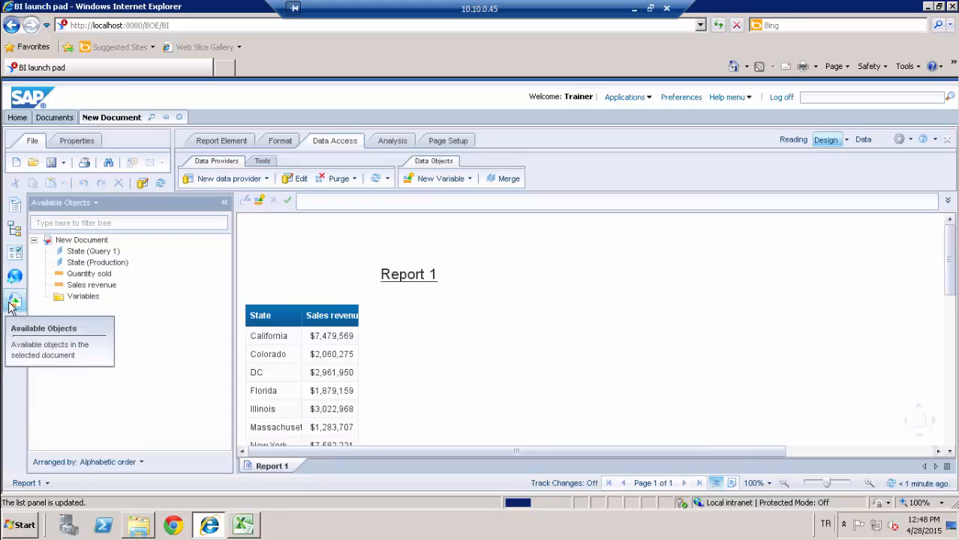
left_click(13, 301)
left_click(13, 301)
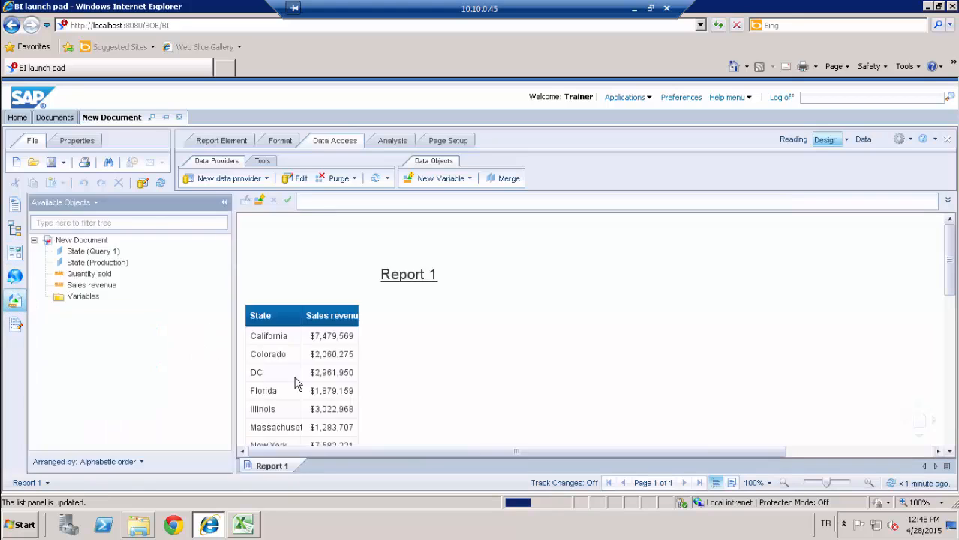
left_click(129, 461)
left_click(79, 425)
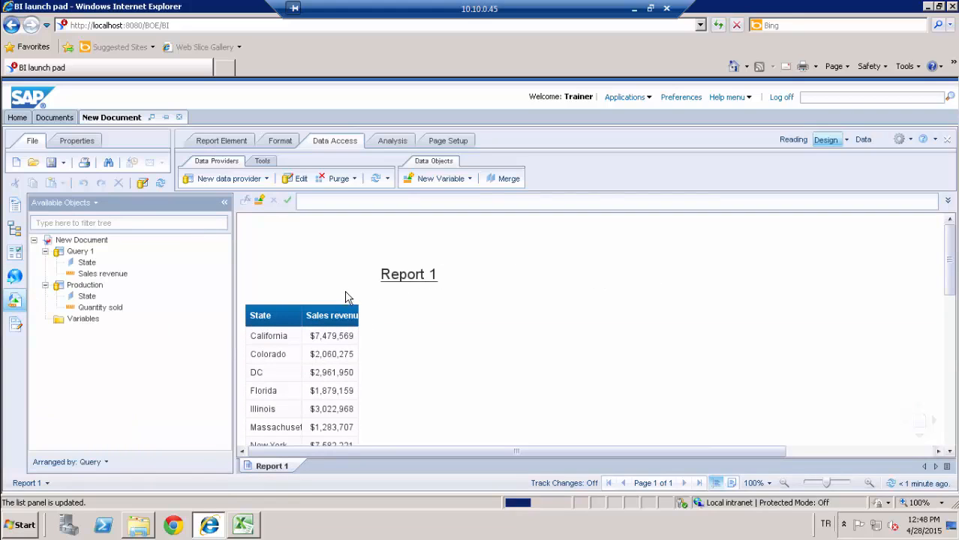
Step: Widen the Sales revenue column to fit its header, then add Quantity sold as a column after it and select its values
left_click_drag(357, 315, 377, 322)
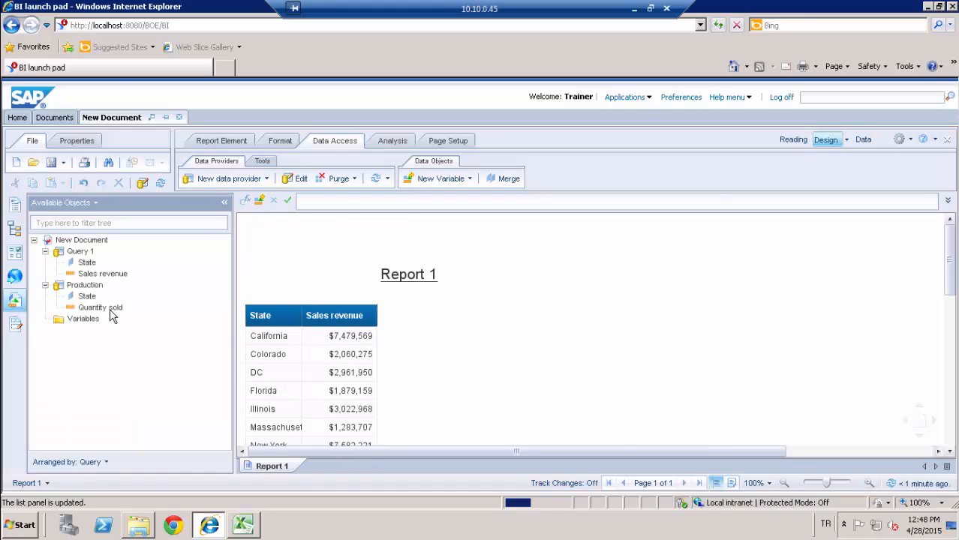
left_click_drag(97, 307, 376, 322)
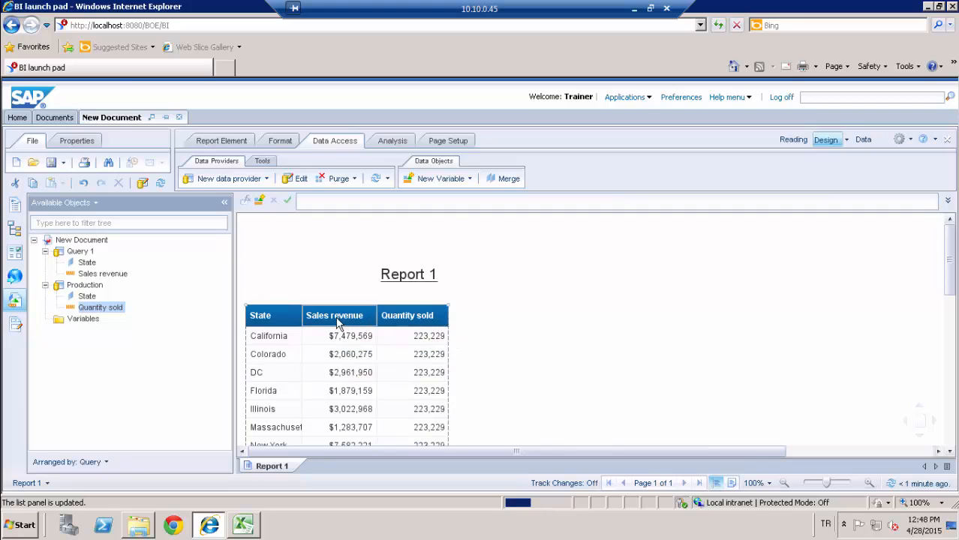
left_click(400, 340)
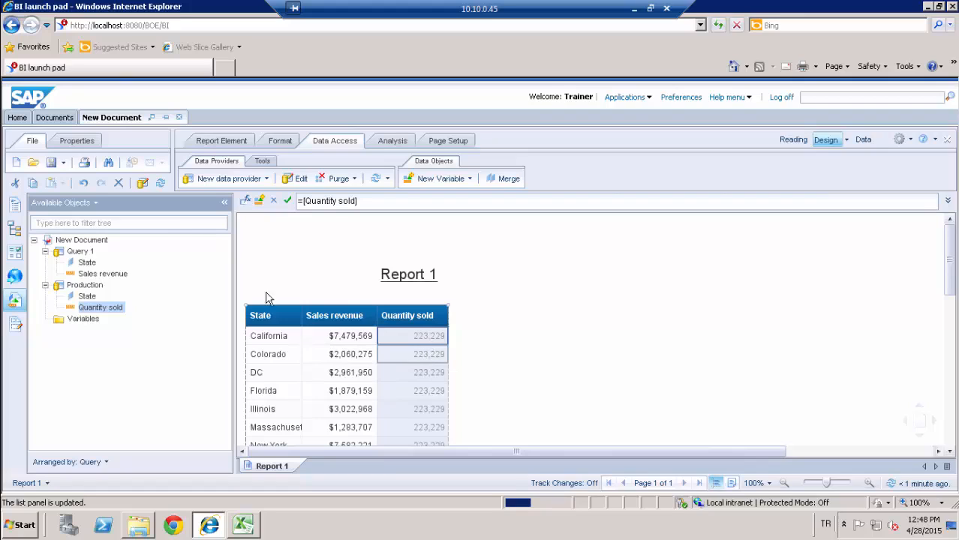
Step: Merge the State dimensions of Query 1 and Production into one merged dimension
left_click(89, 264)
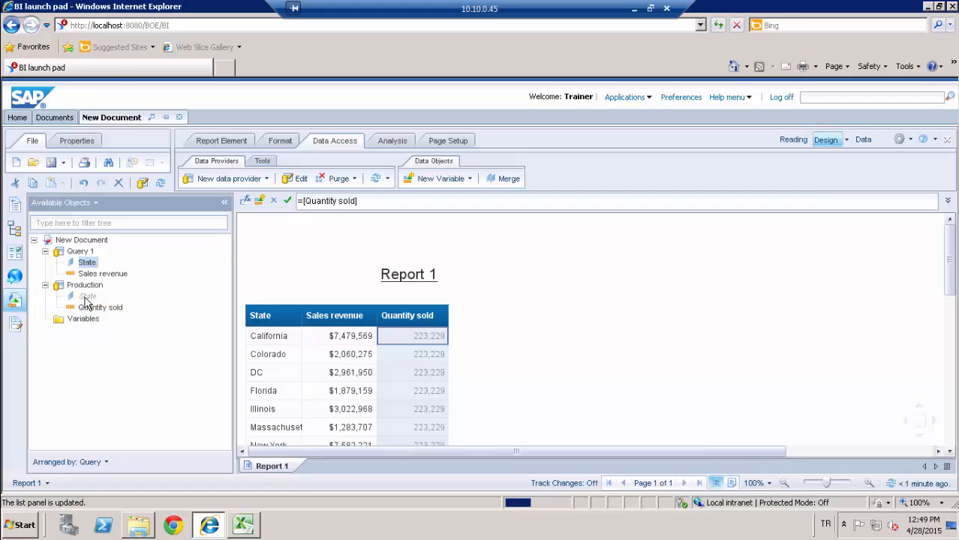
left_click(87, 298, "ctrl")
right_click(86, 300)
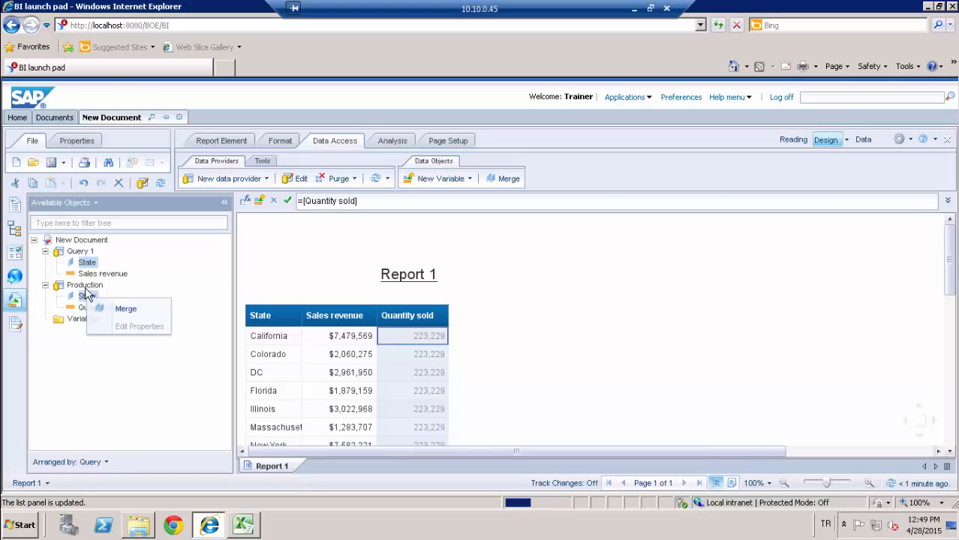
left_click(124, 309)
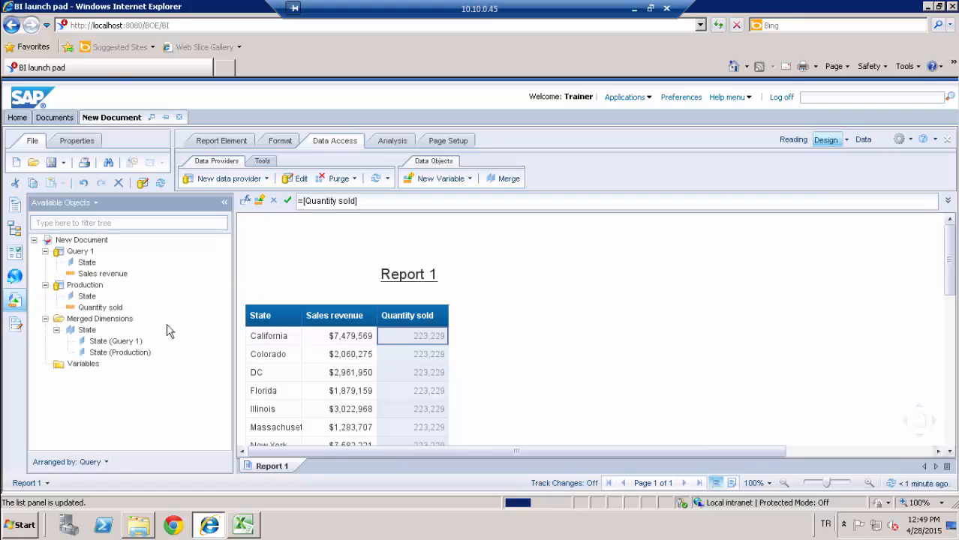
Step: Build a second table beside the existing one from the merged State dimension, Sales revenue and Quantity sold
left_click(88, 332)
left_click_drag(88, 332, 514, 306)
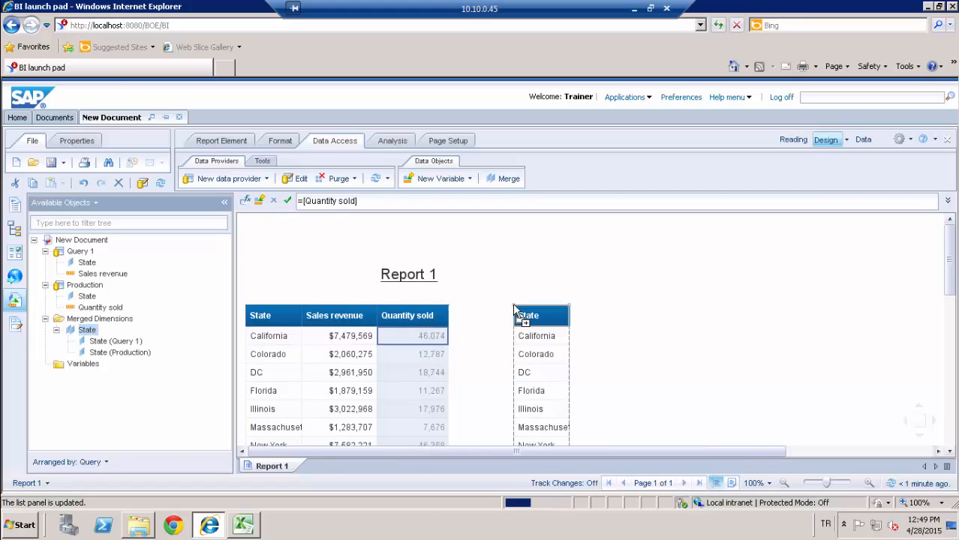
left_click(113, 276)
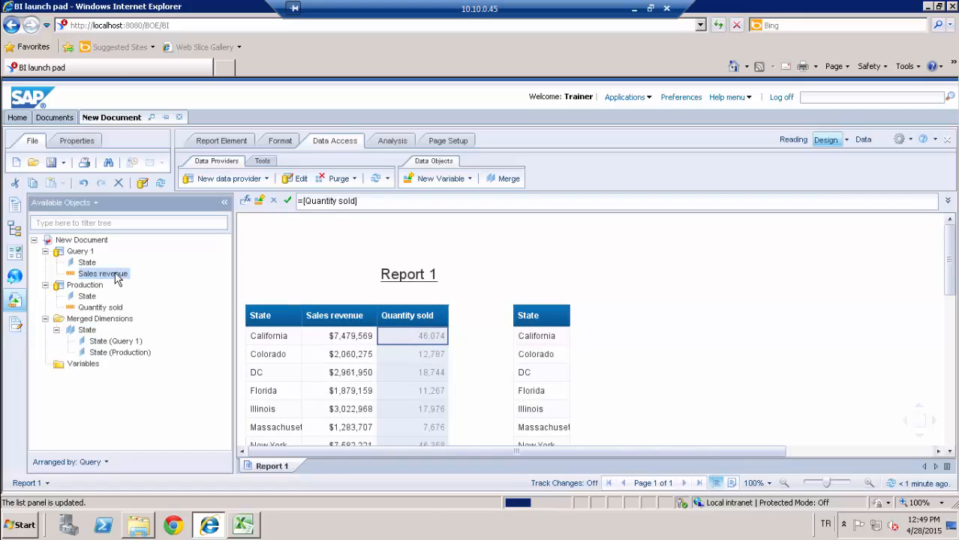
left_click_drag(114, 279, 569, 314)
left_click_drag(114, 275, 568, 322)
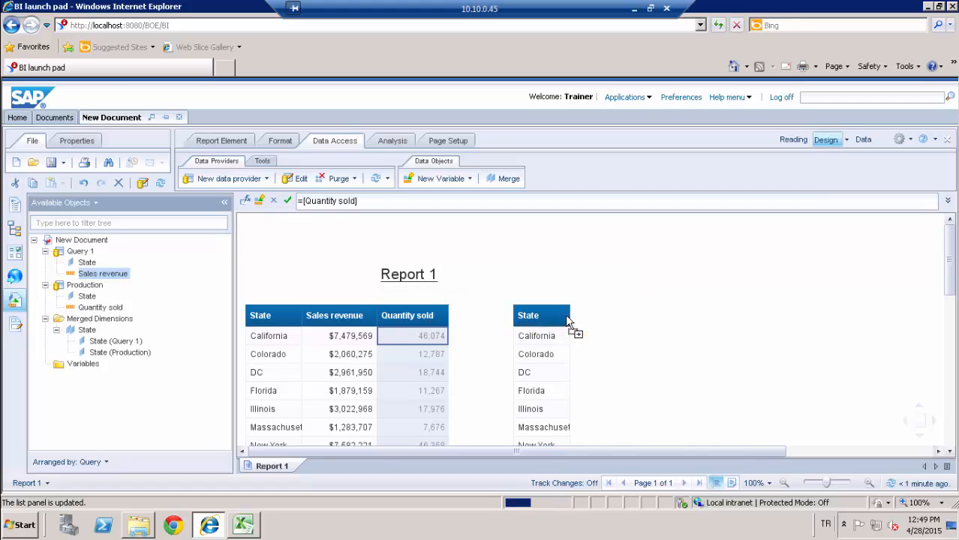
left_click(105, 308)
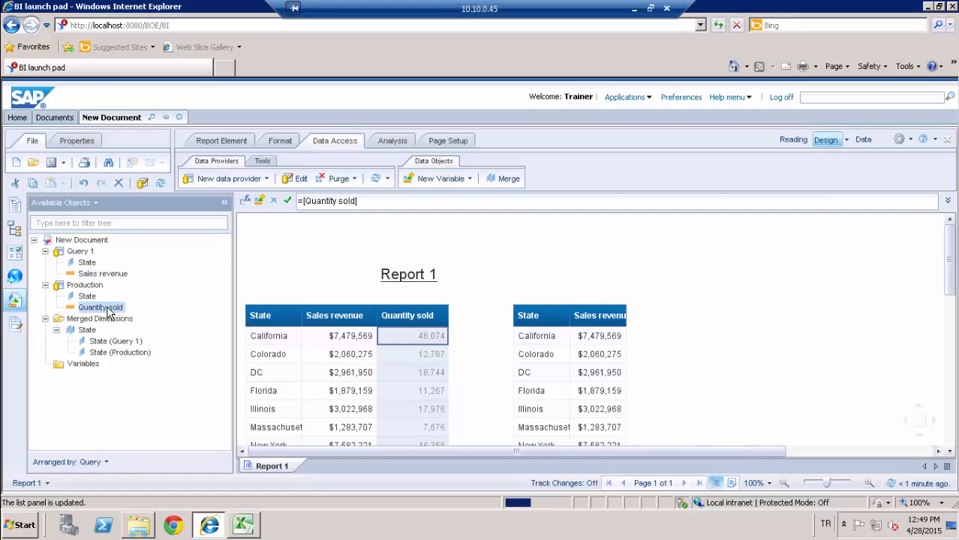
left_click_drag(105, 314, 623, 324)
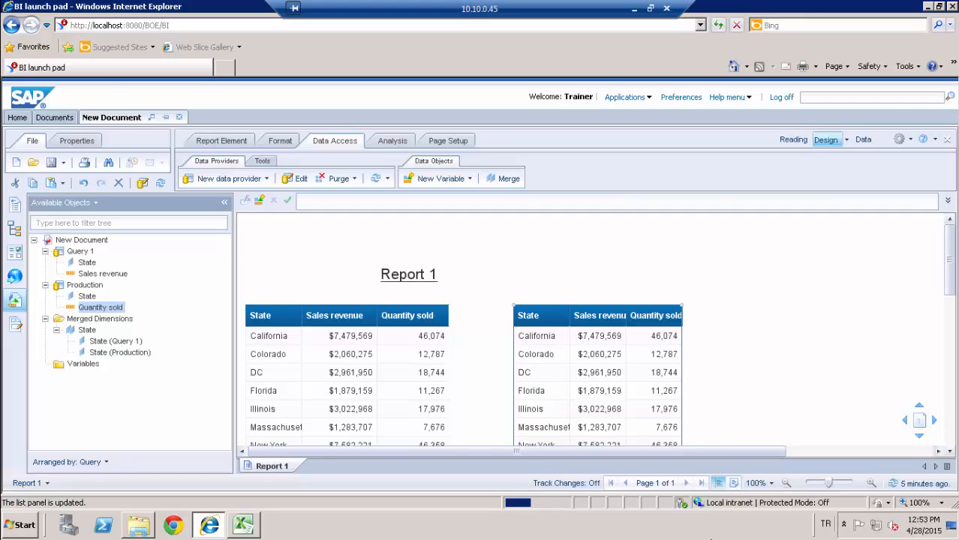
Step: Create a new Excel workbook named Budget_Value.xlsx in the Traninig_Documents folder
left_click(138, 525)
right_click(411, 263)
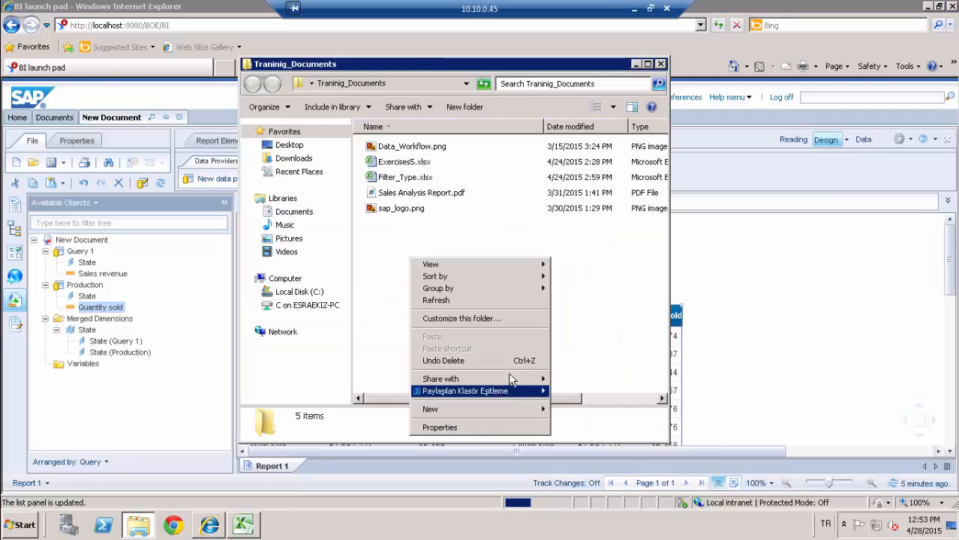
mouse_move(475, 409)
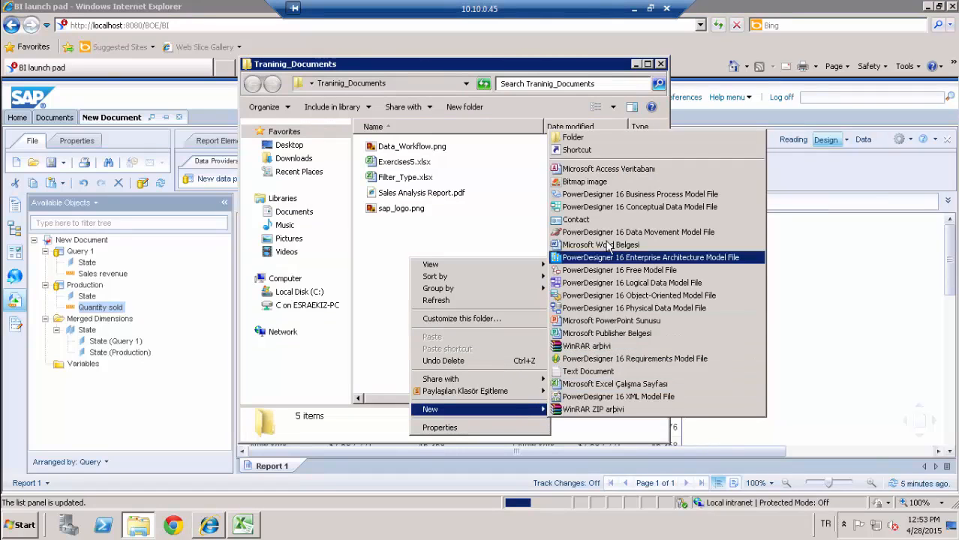
left_click(630, 384)
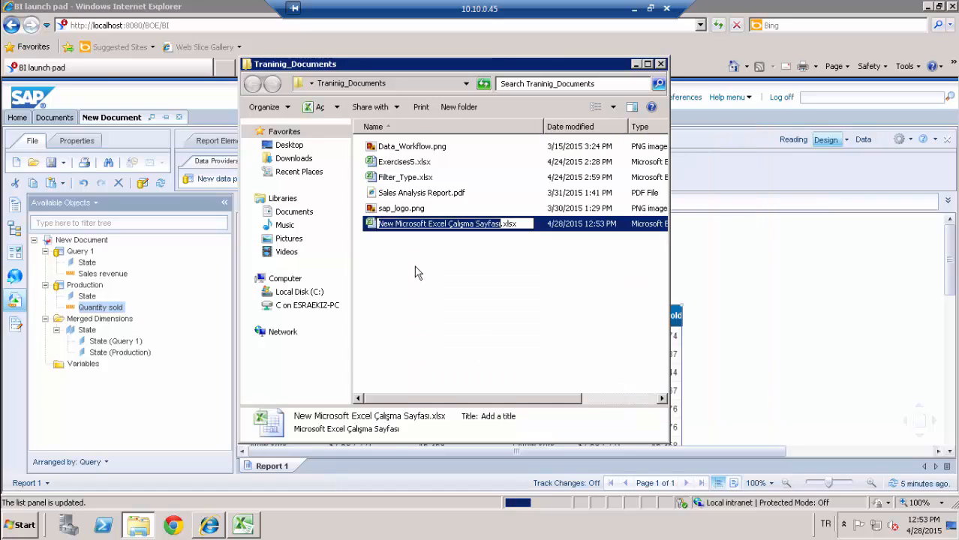
type("B")
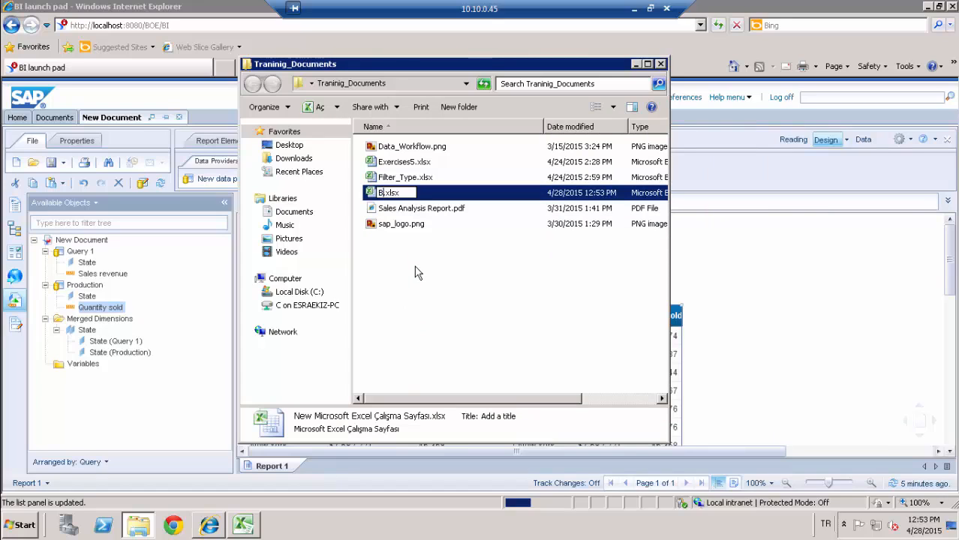
type("udget_")
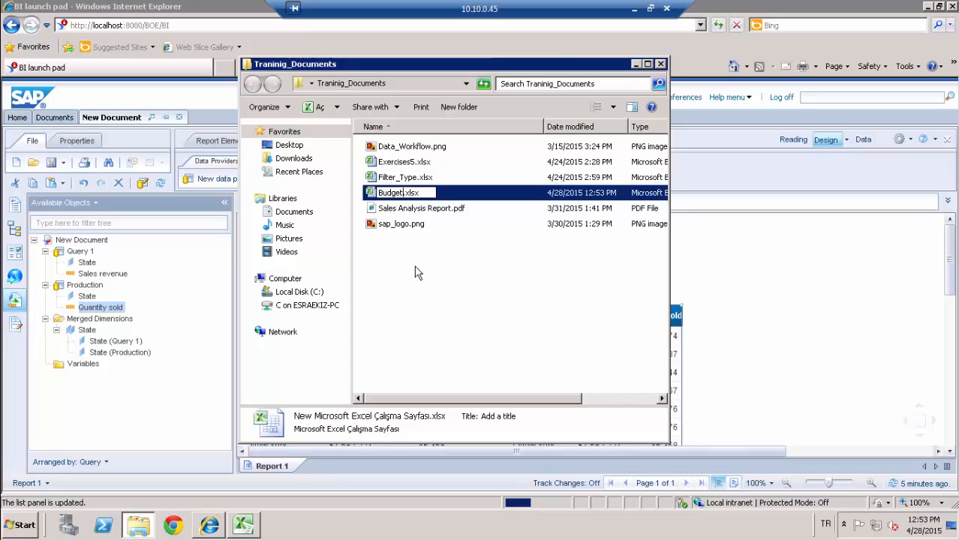
type("Value")
key("Return")
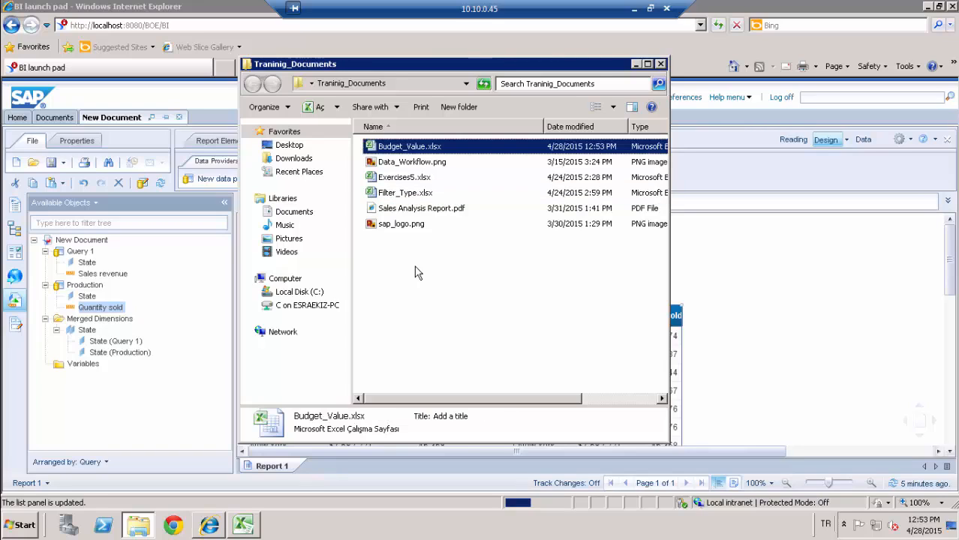
Step: Open Budget_Value.xlsx in Excel and enter the headers State in A1 and Budget in B1
double_click(402, 146)
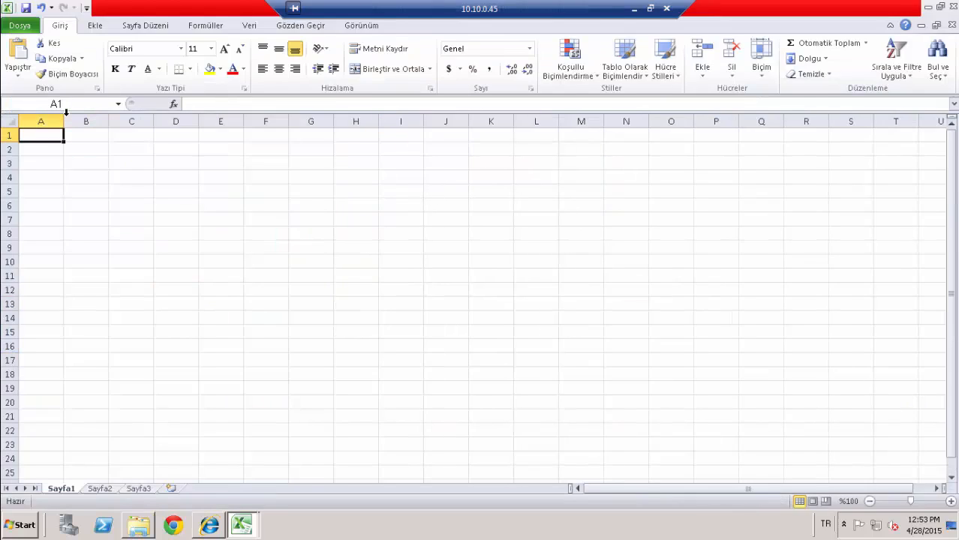
type("S")
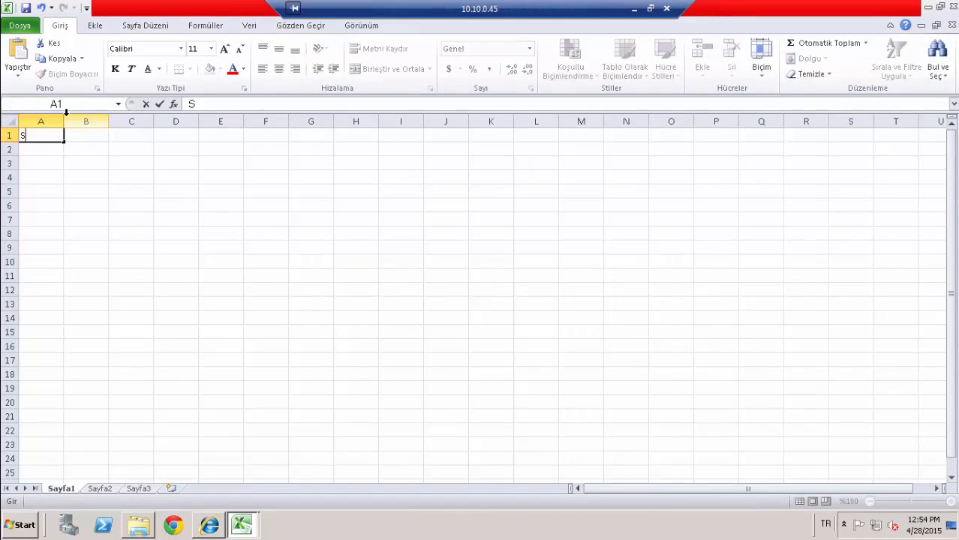
type("tate")
key("Return")
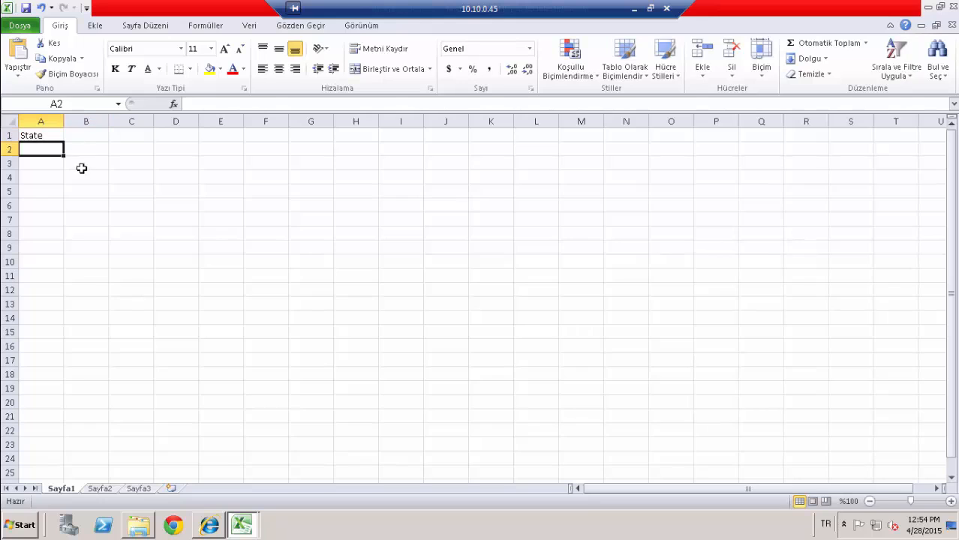
left_click(97, 135)
type("Budget")
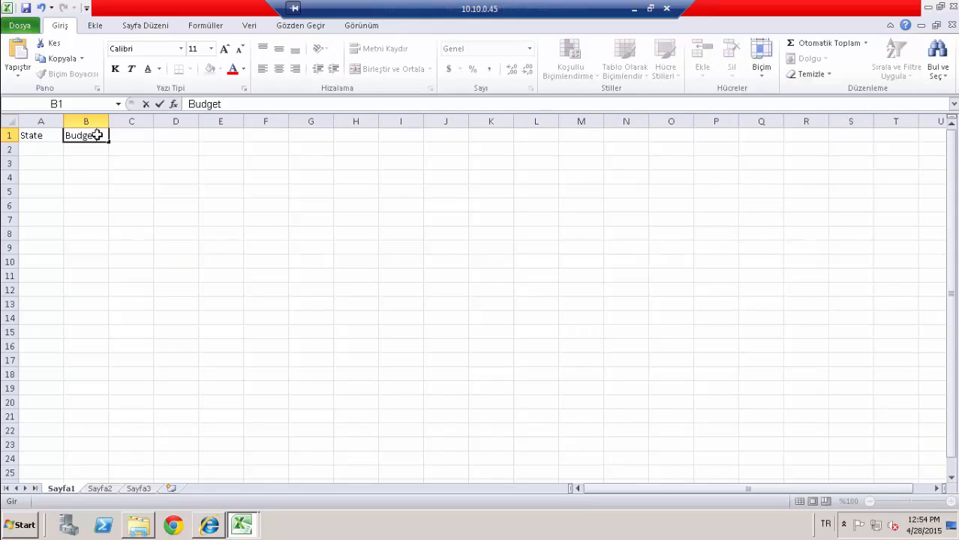
key("Return")
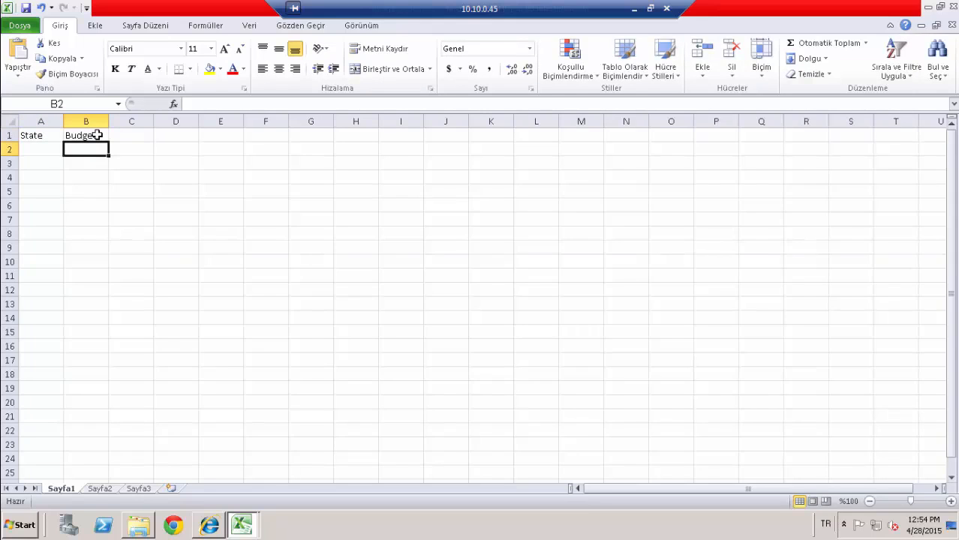
Step: Copy the second table from the Web Intelligence report and paste it into the Excel sheet at K3
left_click(210, 524)
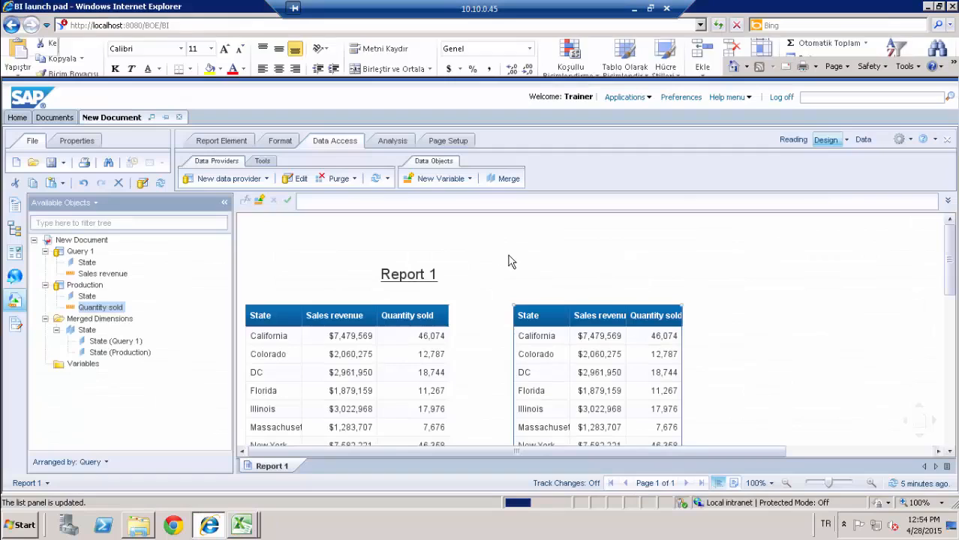
left_click(576, 305)
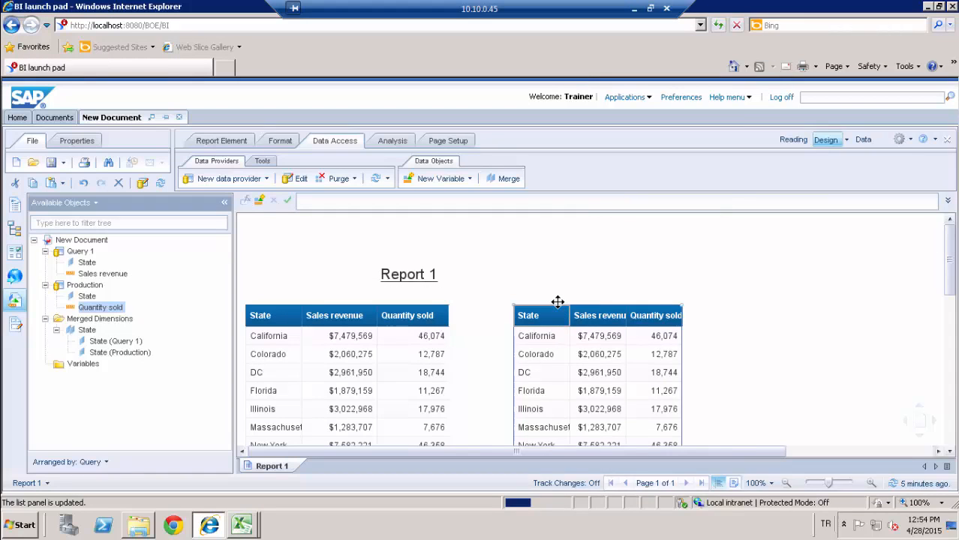
right_click(557, 301)
left_click(597, 237)
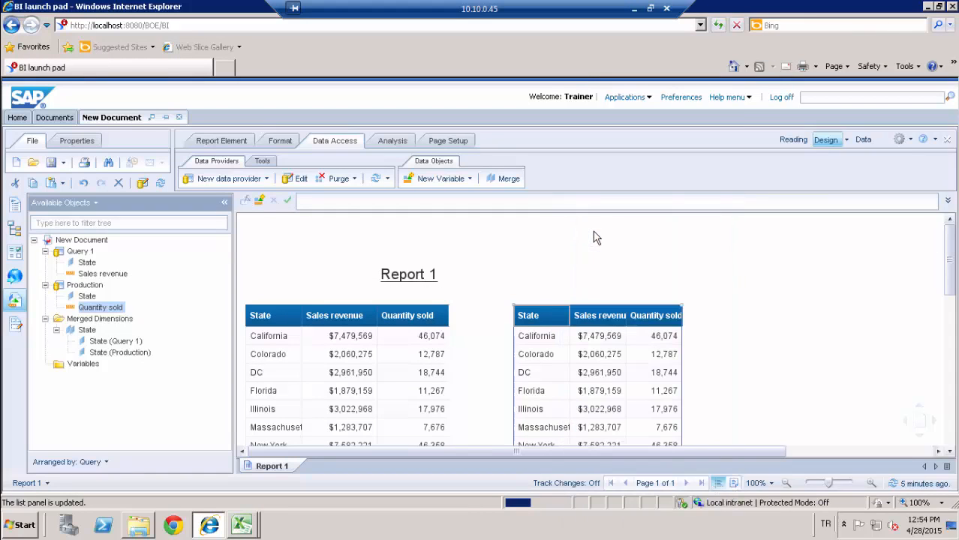
left_click(242, 529)
left_click(262, 496)
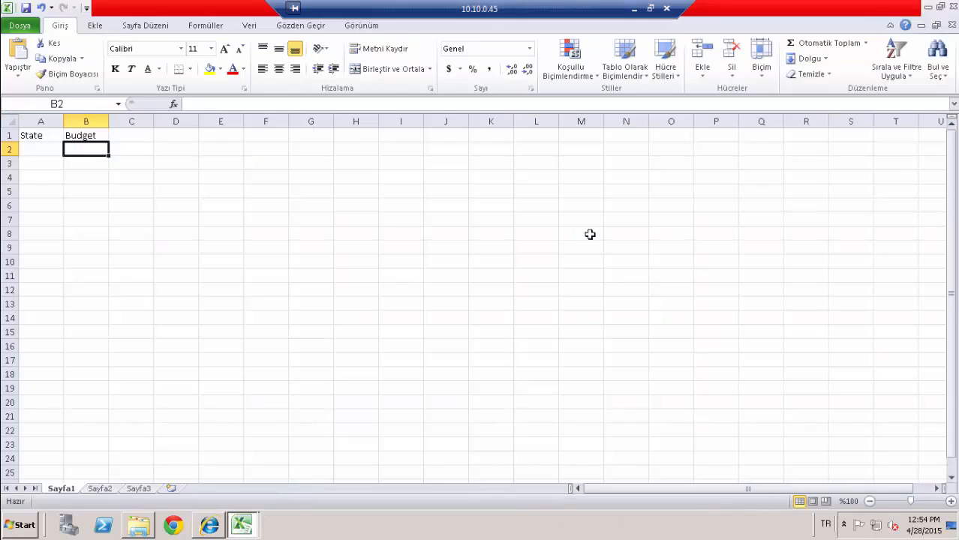
right_click(506, 163)
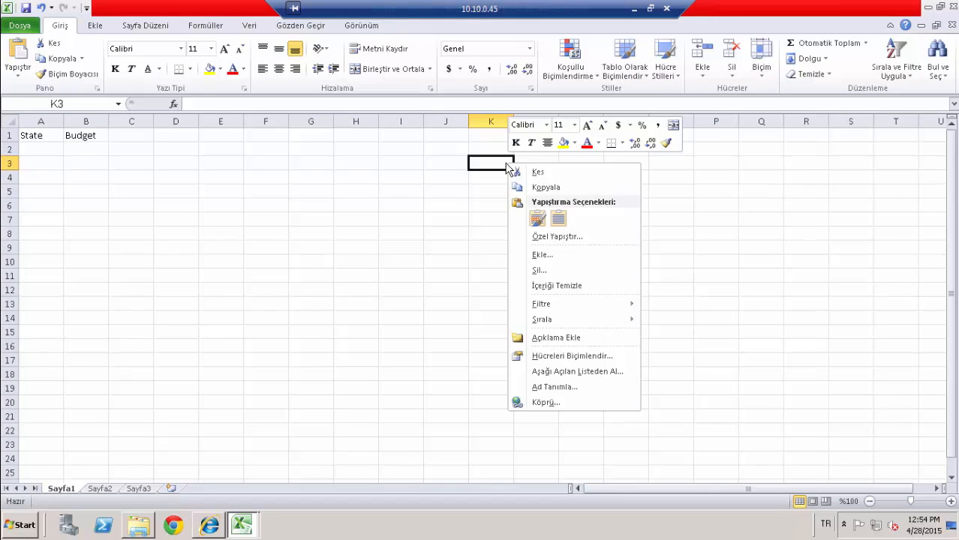
left_click(504, 161)
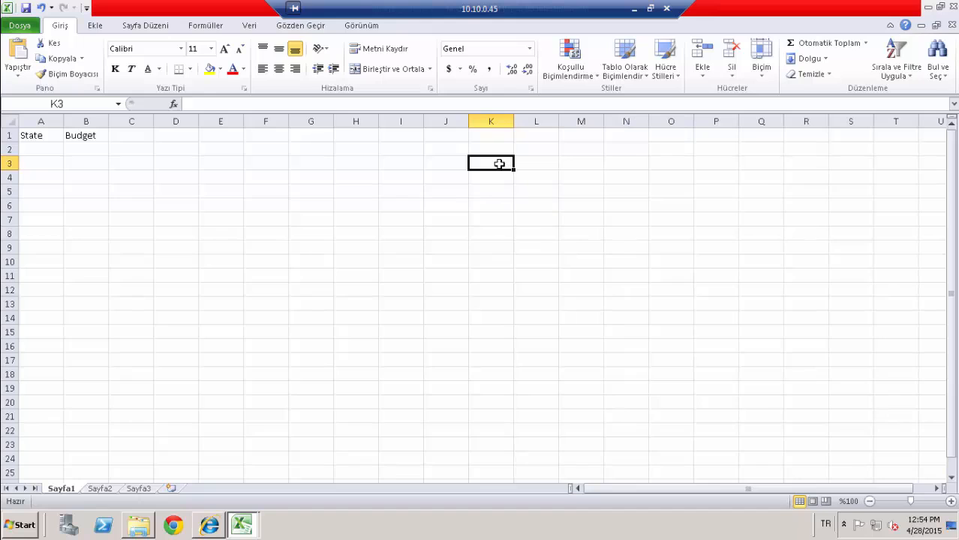
key("ctrl+v")
Step: Copy the state names in K4:K11 and paste them as values only starting at A2
left_click_drag(496, 187, 481, 301)
key("ctrl+c")
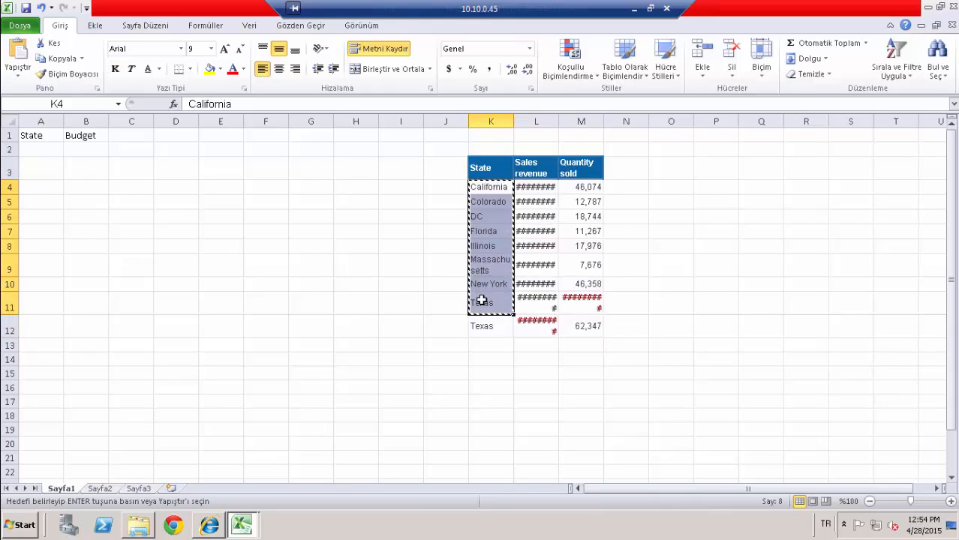
right_click(48, 149)
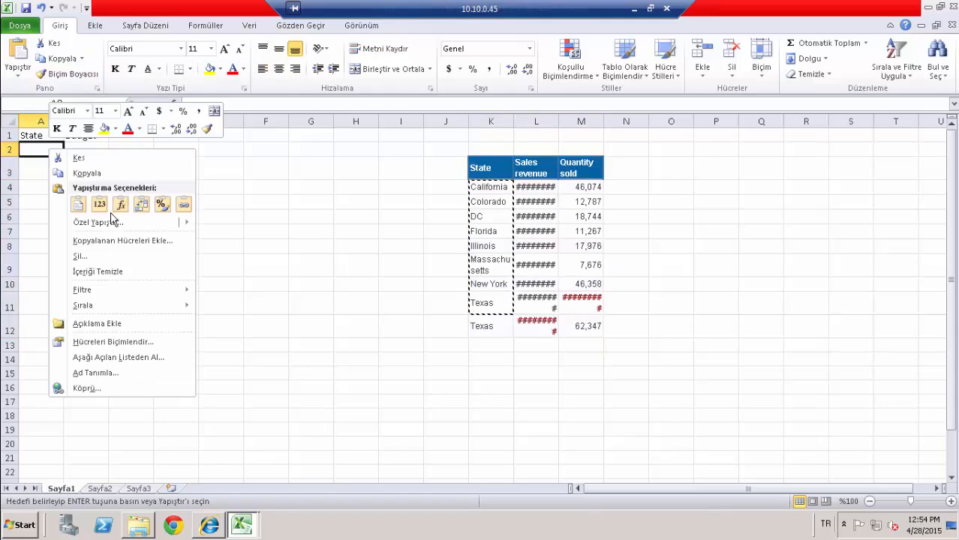
left_click(103, 223)
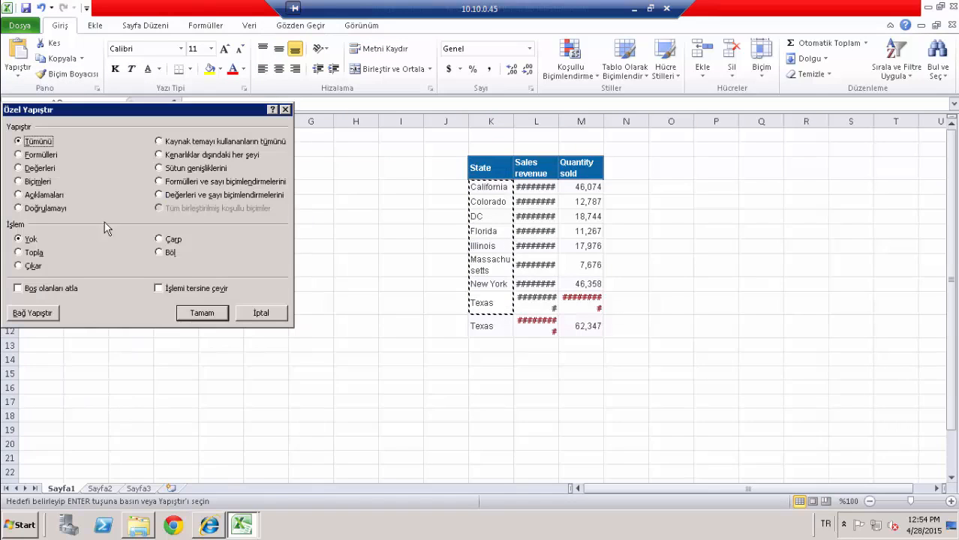
left_click(20, 168)
left_click(204, 316)
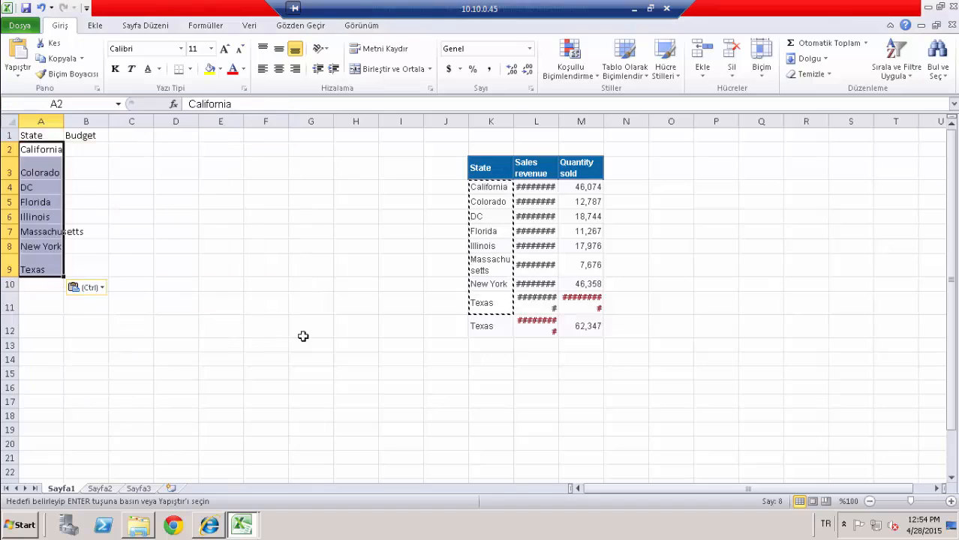
Step: Delete columns K through P containing the pasted report table
left_click(304, 332)
left_click_drag(488, 121, 717, 122)
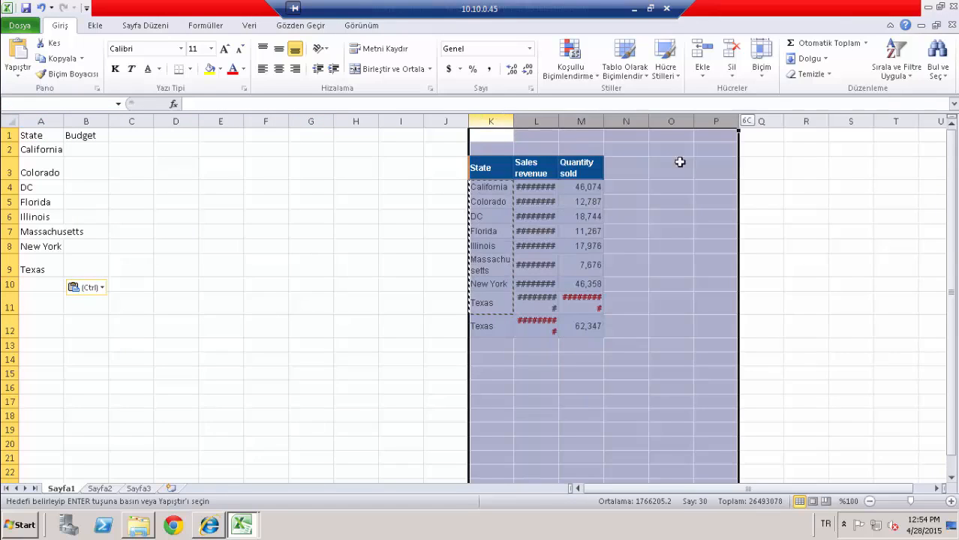
right_click(584, 120)
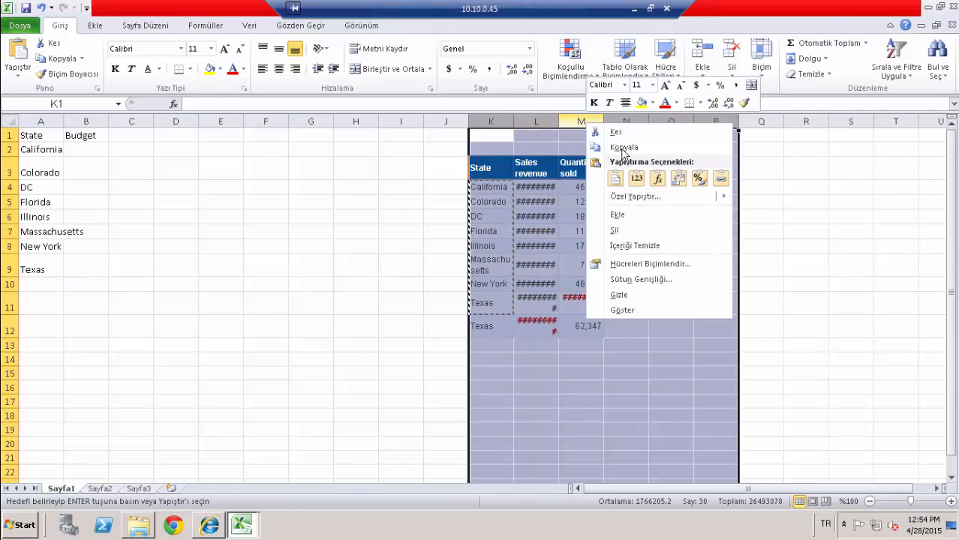
left_click(626, 231)
left_click(332, 236)
Step: Make the State and Budget headers in A1:B1 bold
left_click(34, 261)
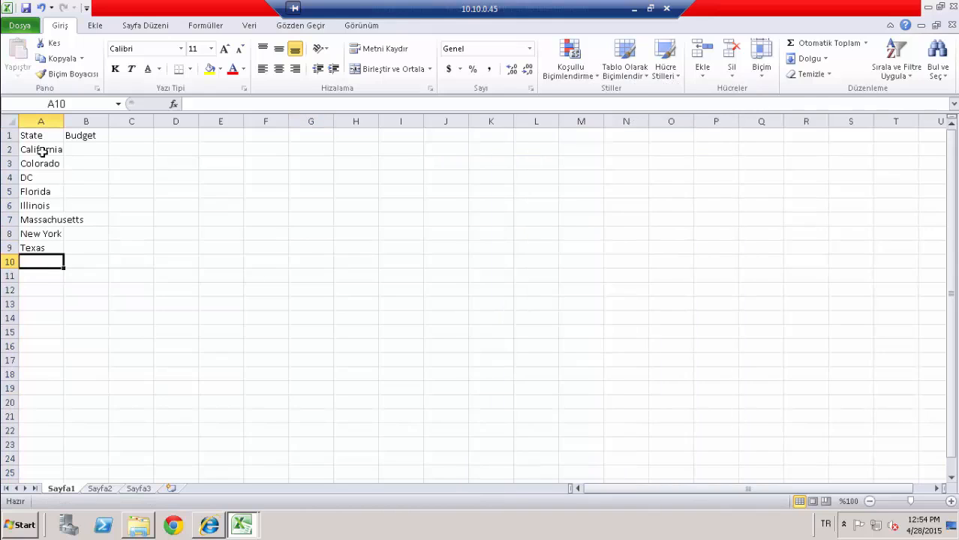
left_click_drag(34, 135, 99, 135)
left_click(115, 68)
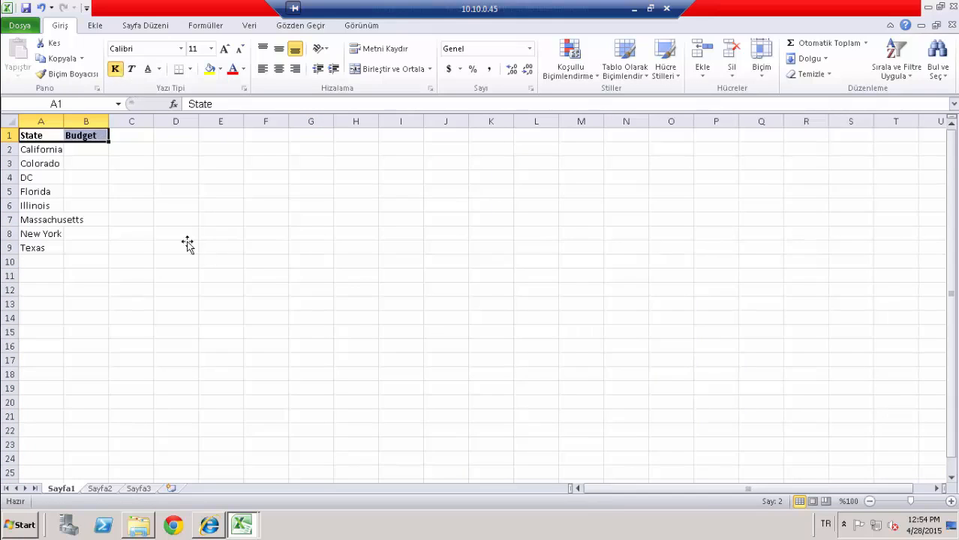
left_click(220, 261)
Step: Add the entries XXX and AAA to the State list in A10:A11 and fit column A's width to its contents
left_click(44, 264)
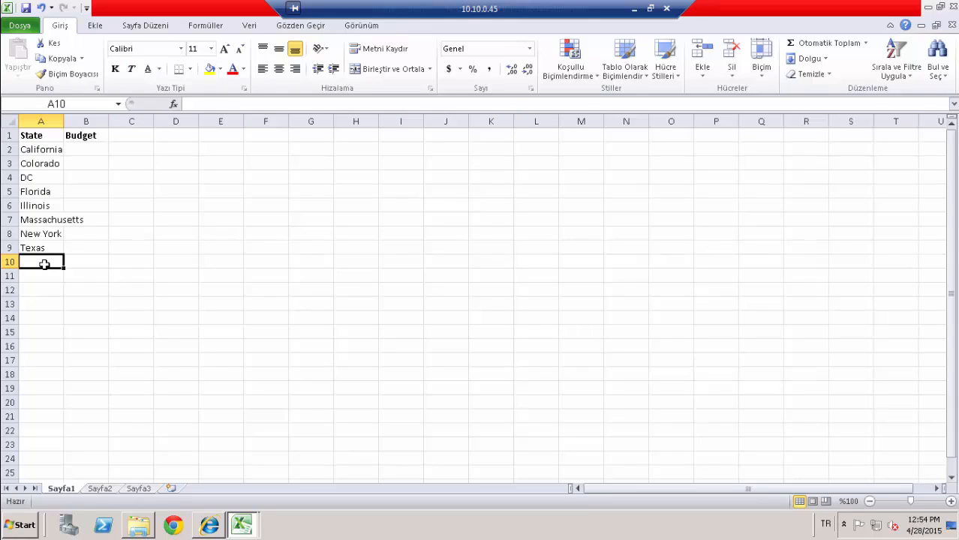
type("XXX")
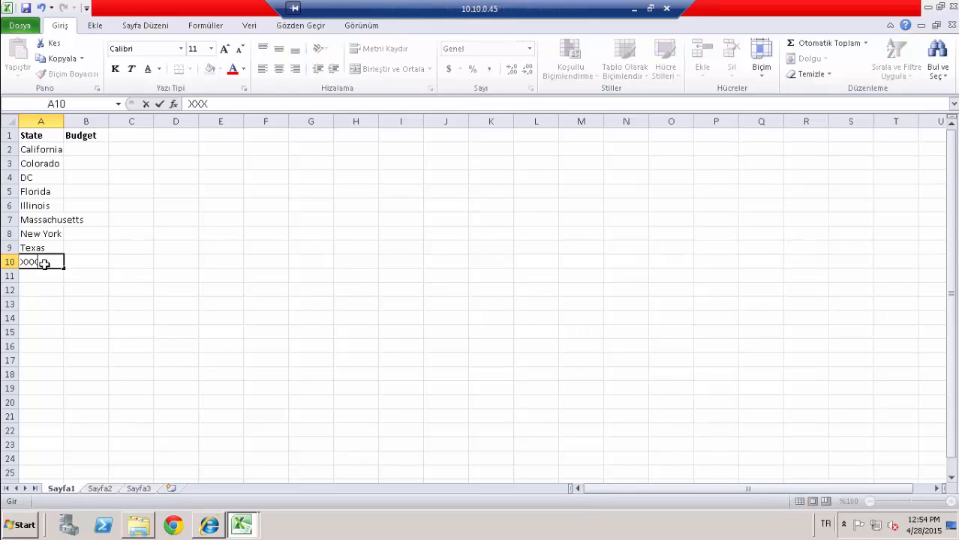
key("Return")
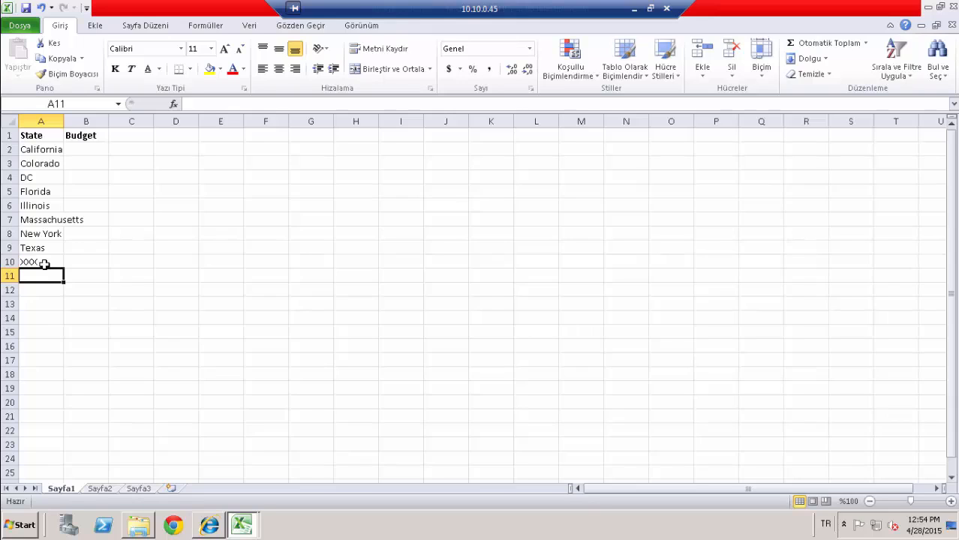
type("AAA")
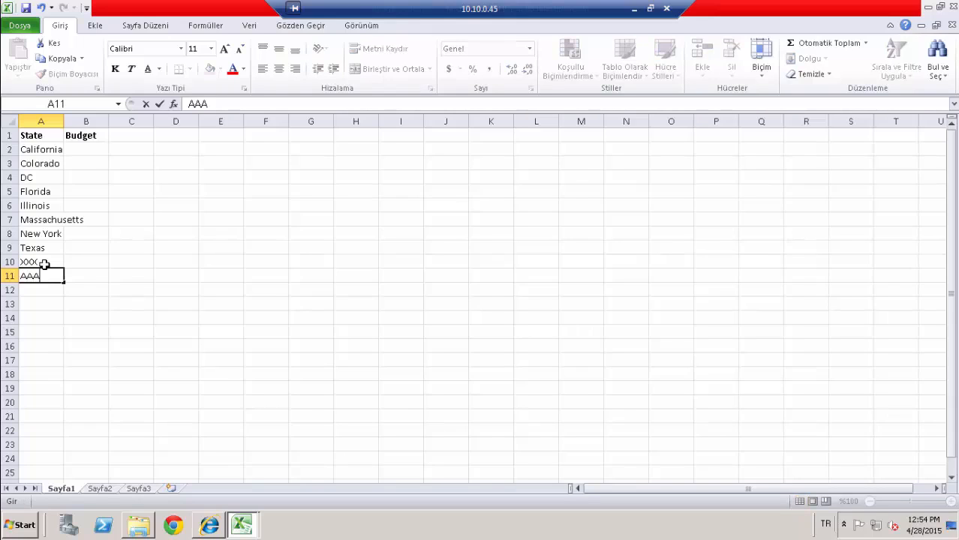
key("Return")
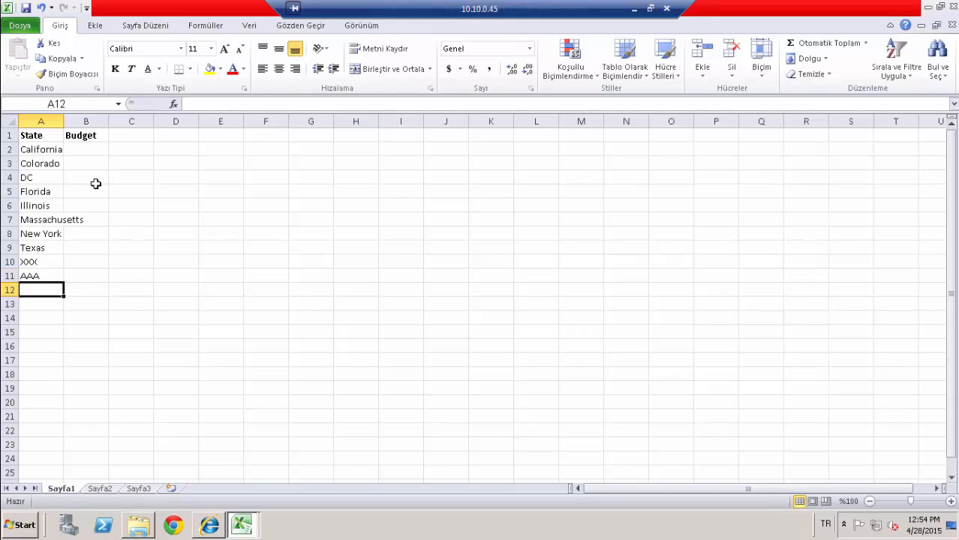
double_click(64, 121)
left_click(53, 121)
Step: Fill the Budget column B2:B11 with values from 100 to 1000 in increments of 100 and close the workbook
left_click(104, 147)
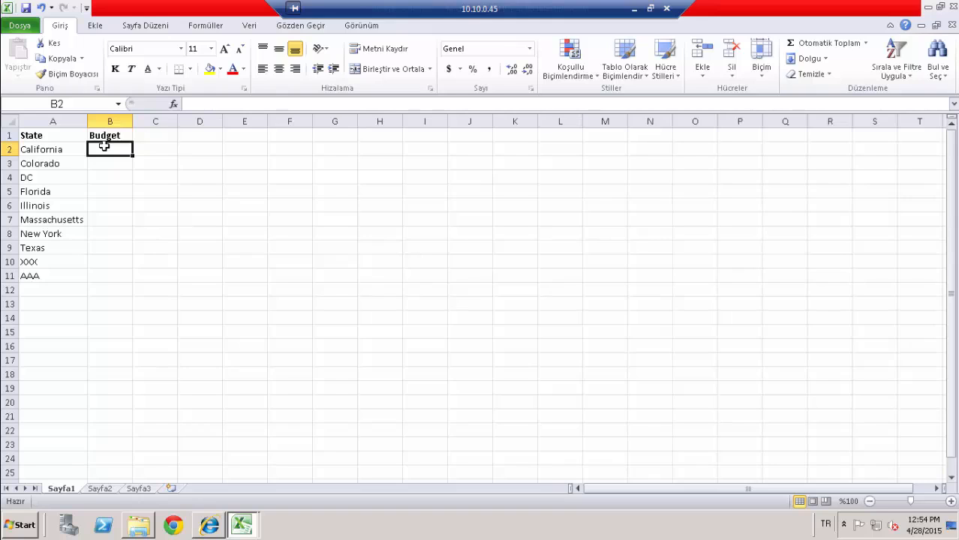
type("100")
key("Return")
type("200")
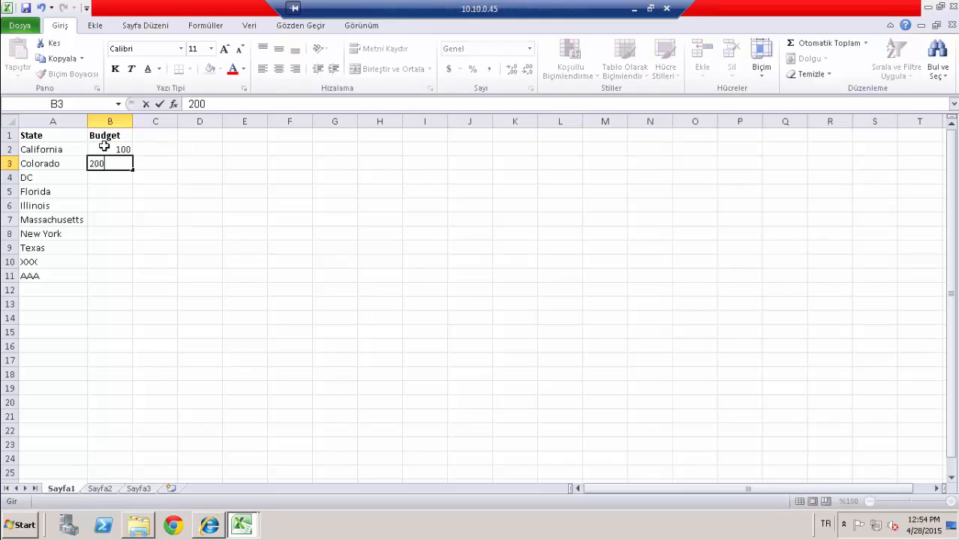
key("Return")
type("300")
key("Return")
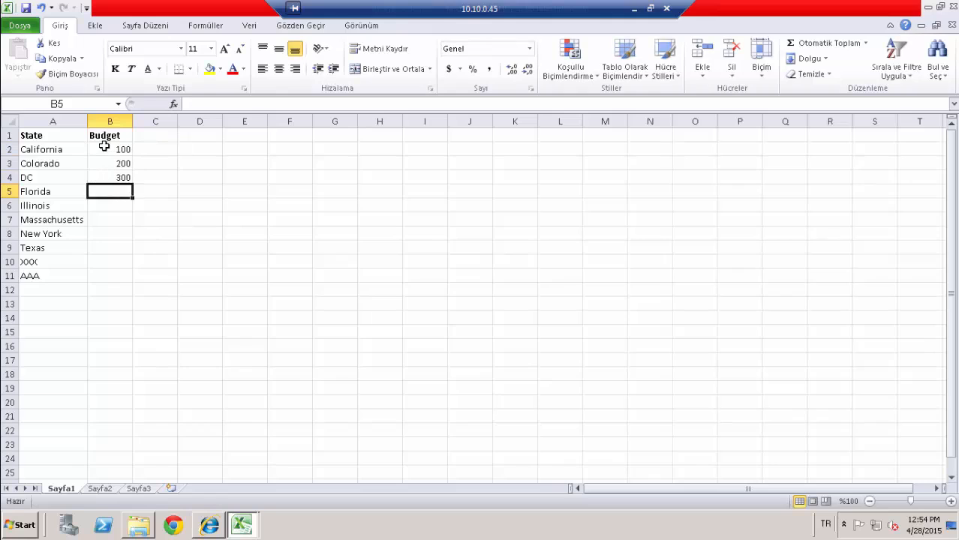
type("400")
key("Return")
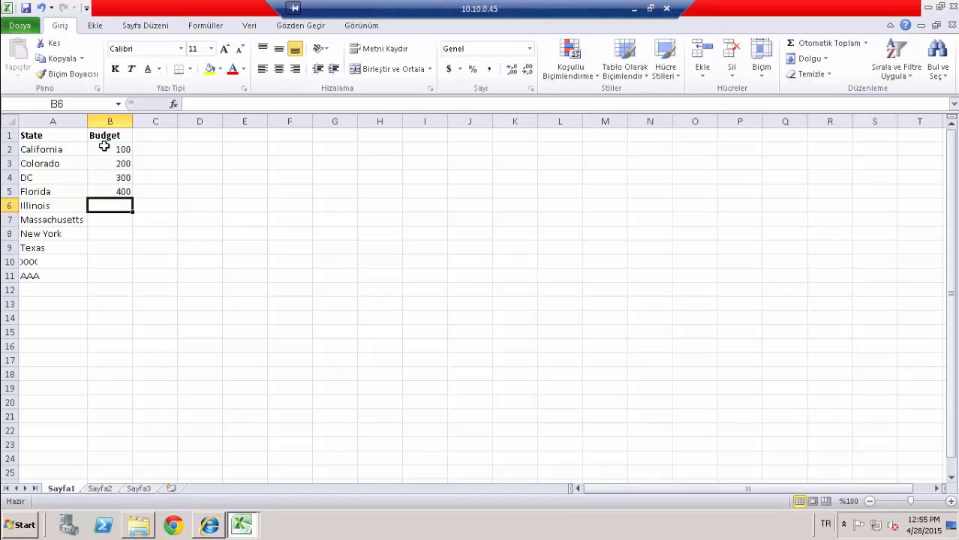
type("500")
key("Return")
type("600")
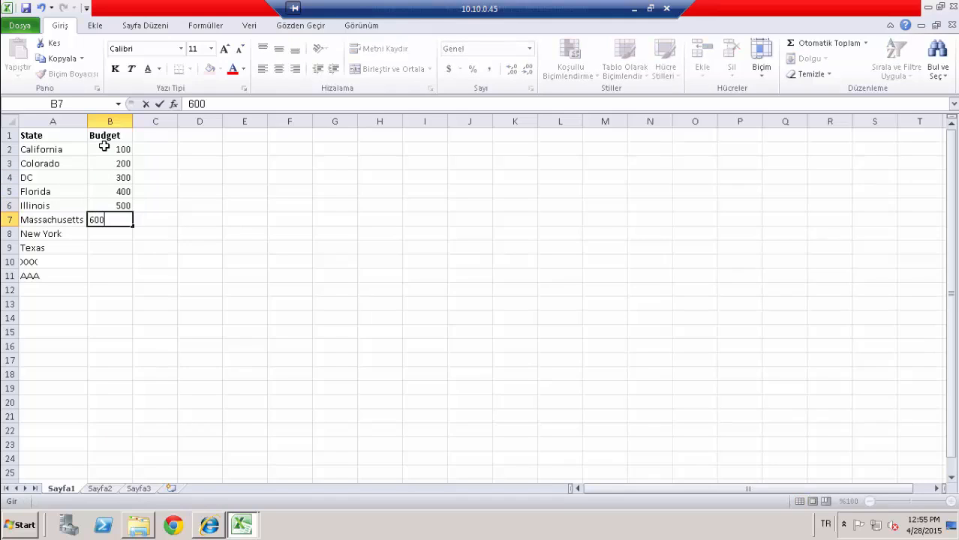
key("Return")
type("700")
key("Return")
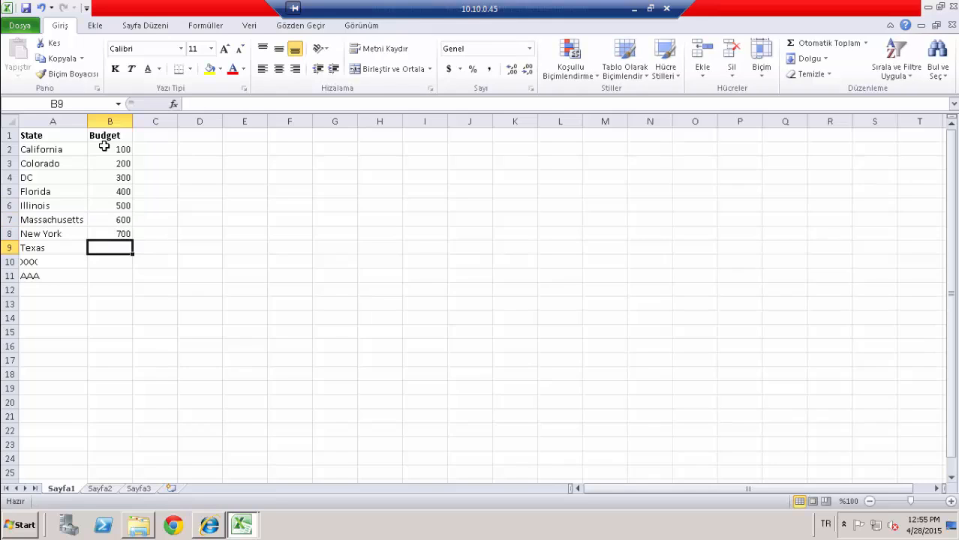
type("800")
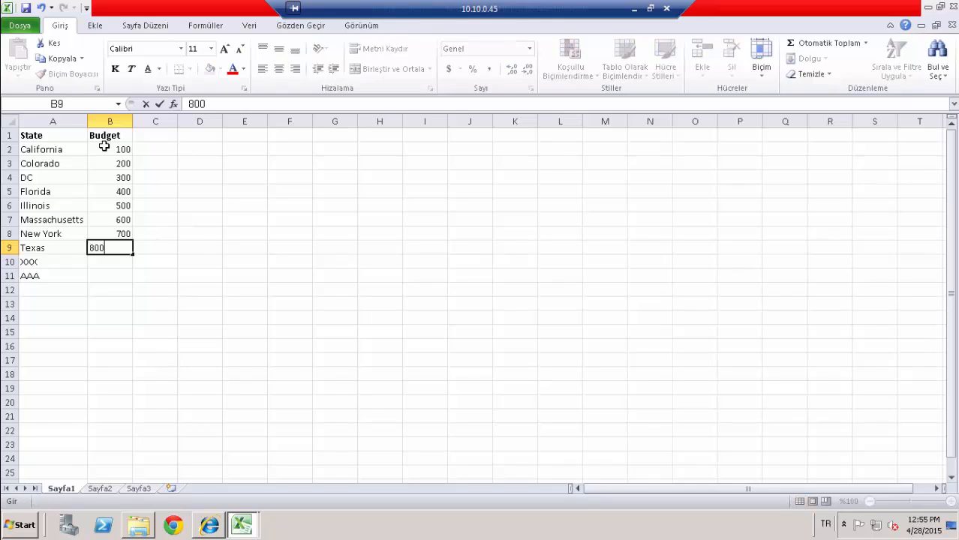
key("Return")
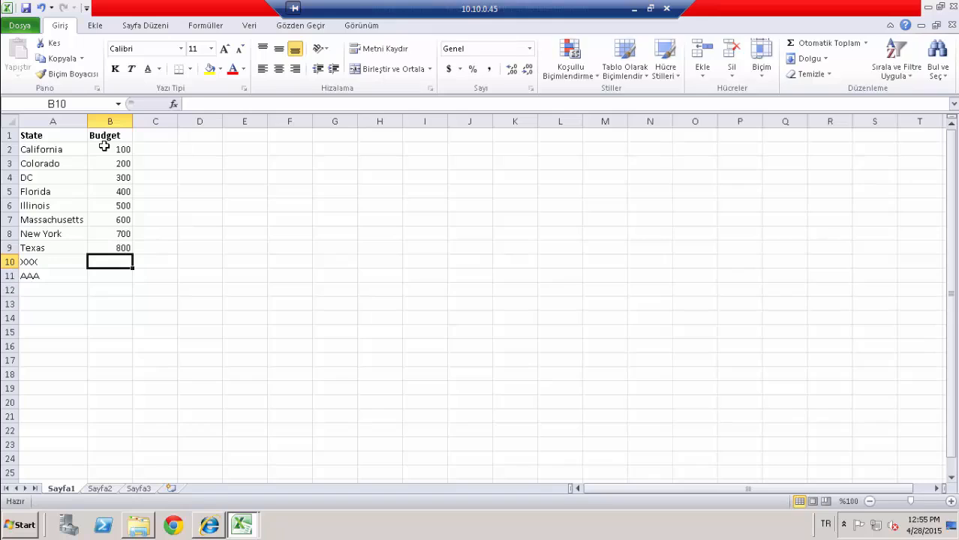
type("900")
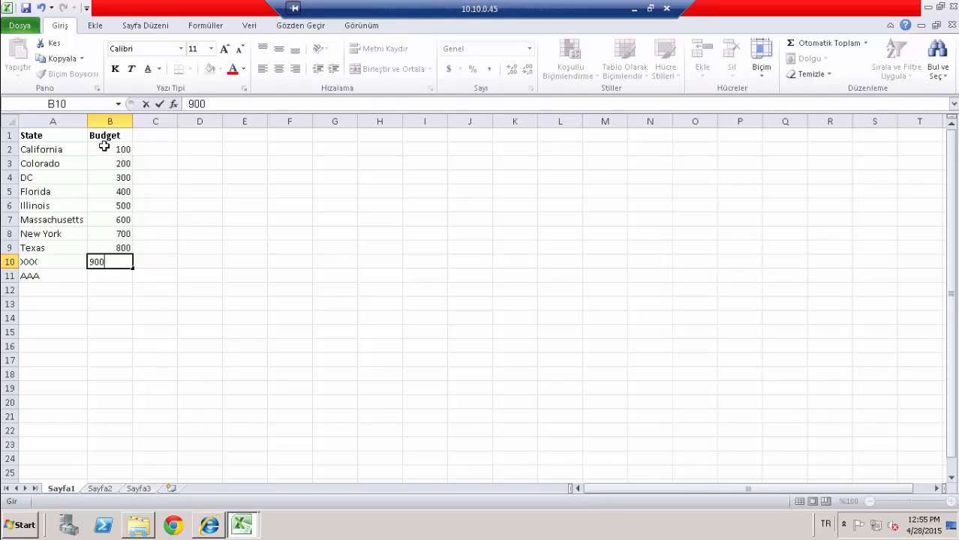
key("Return")
type("1000")
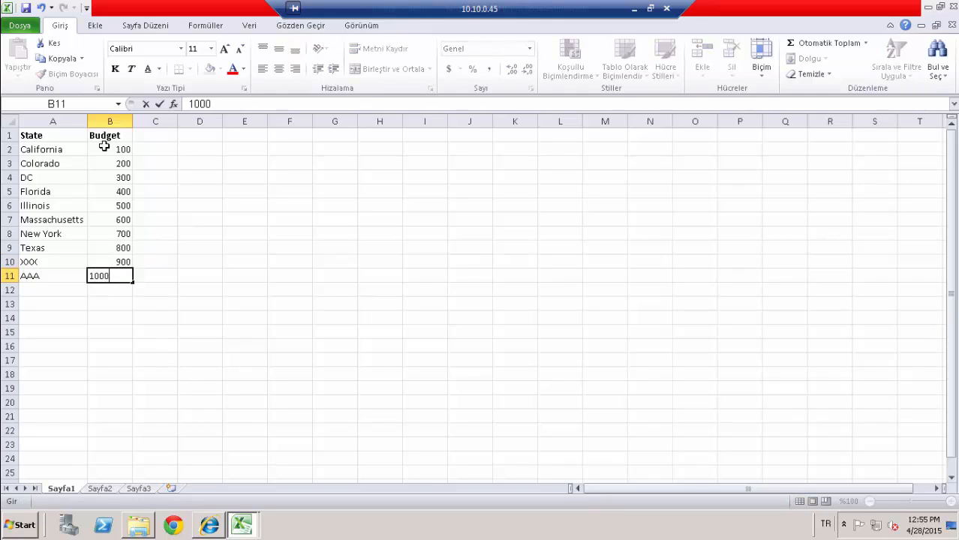
key("Return")
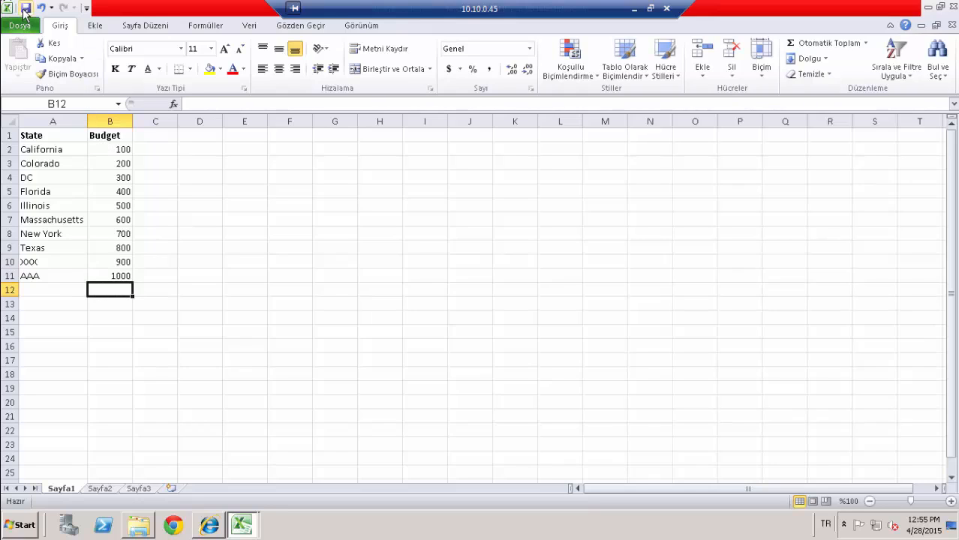
left_click(953, 8)
Step: Switch to BI launch pad and save the Web Intelligence document as Merge_Sample_Report in the Training public folder
left_click(212, 527)
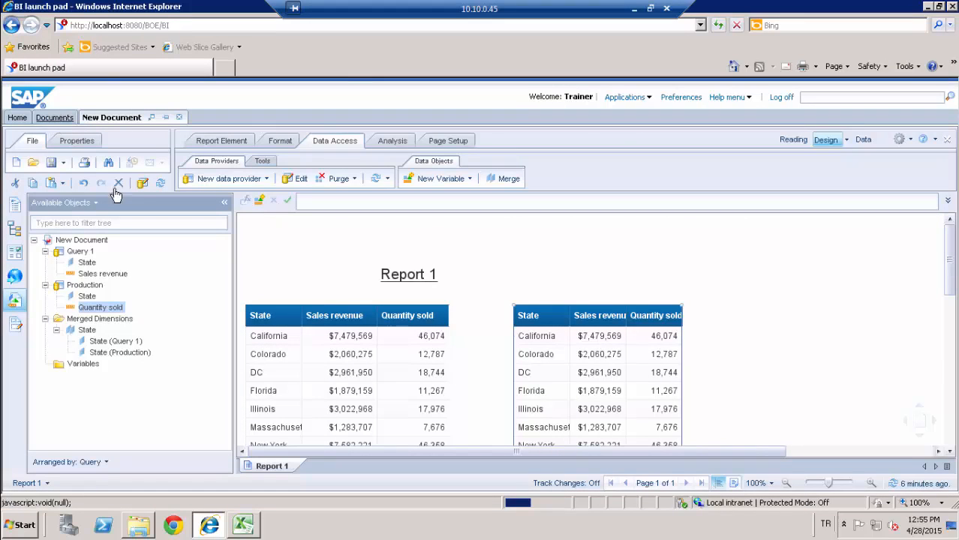
left_click(52, 171)
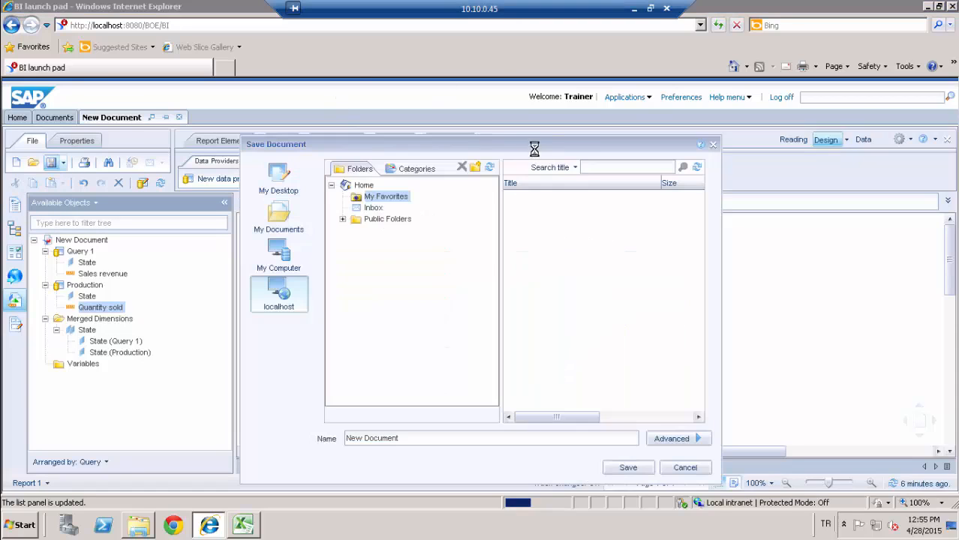
left_click_drag(529, 147, 515, 102)
left_click(329, 186)
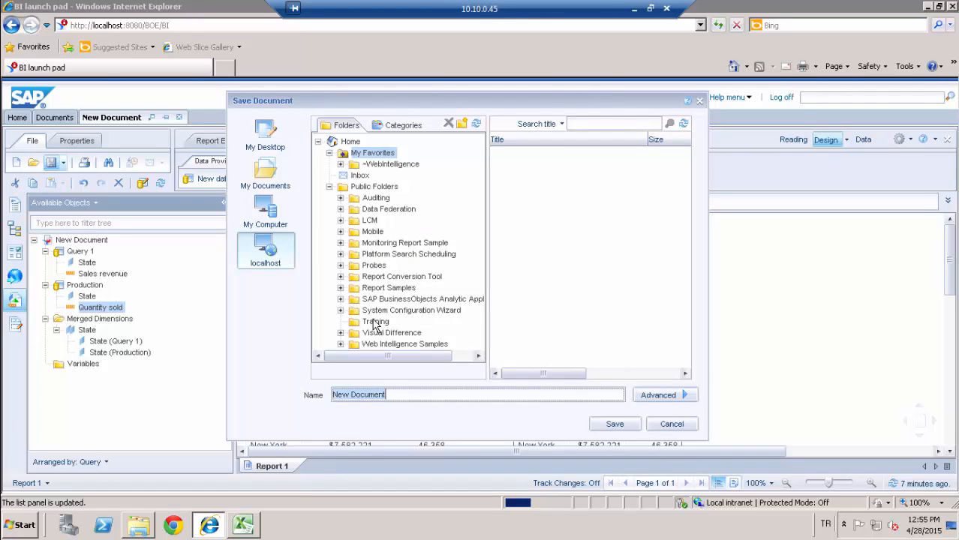
left_click(375, 321)
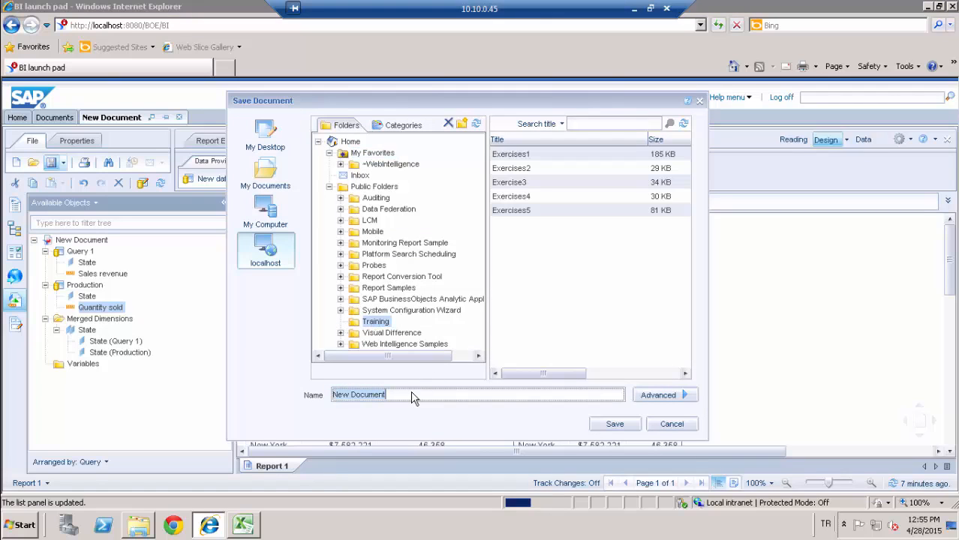
type("Merge_Sample_Report")
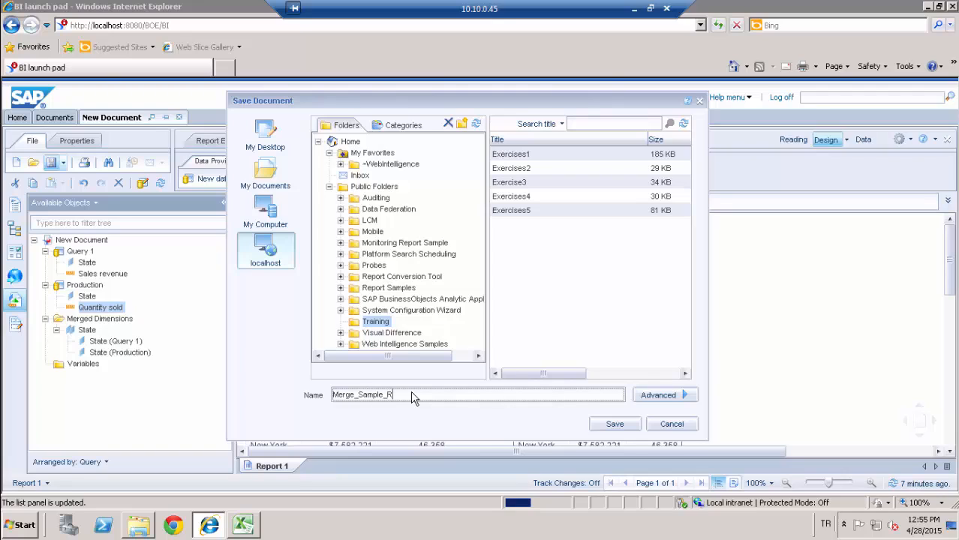
left_click(613, 423)
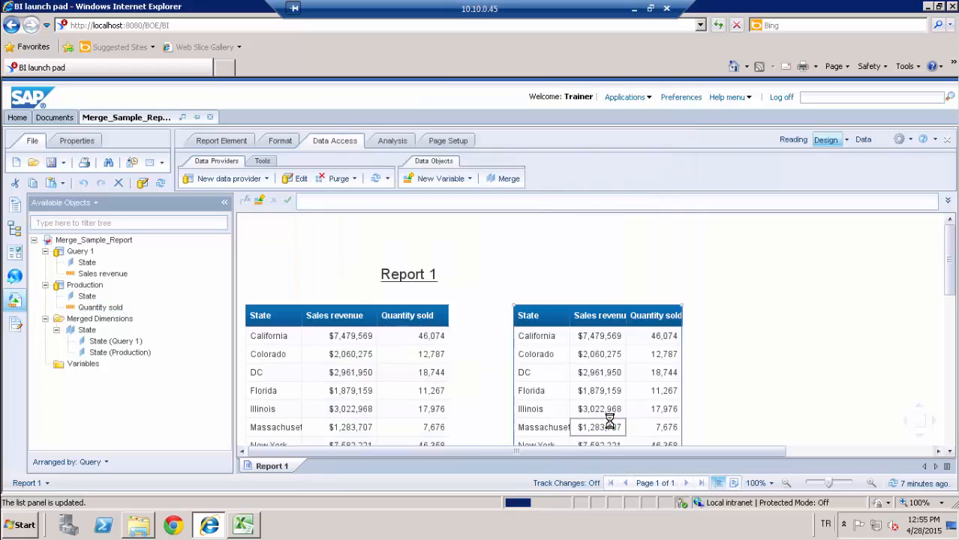
Step: Open the Training folder under Public Folders in the document list
left_click(54, 118)
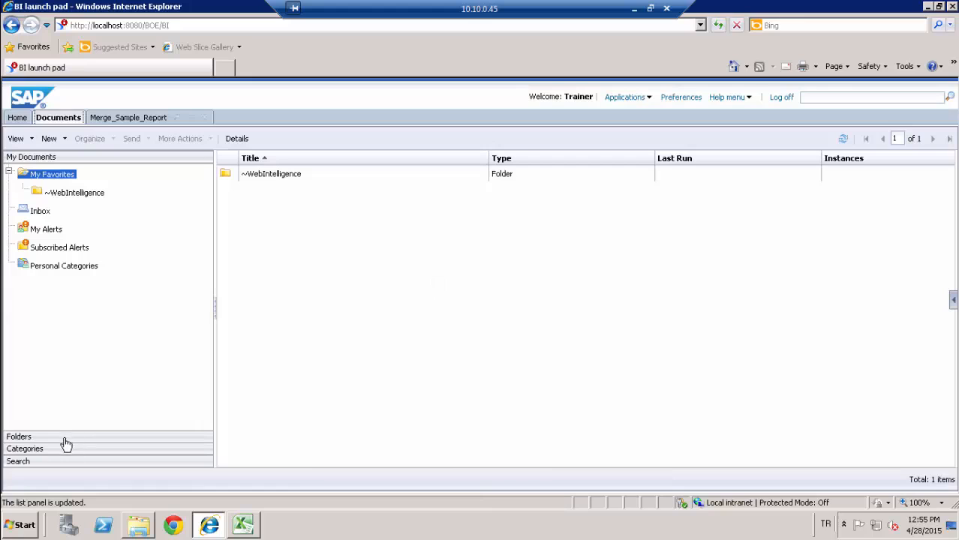
left_click(68, 437)
left_click(9, 186)
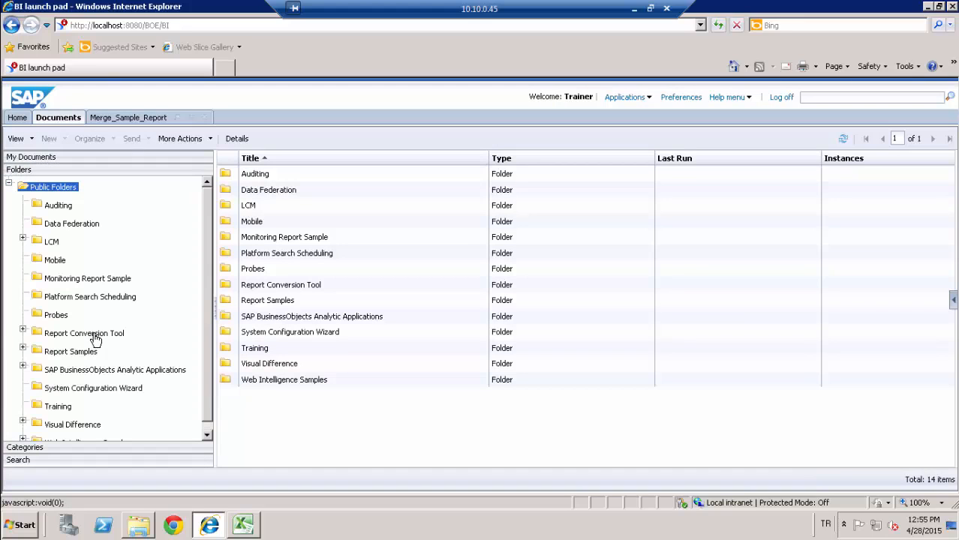
left_click(59, 406)
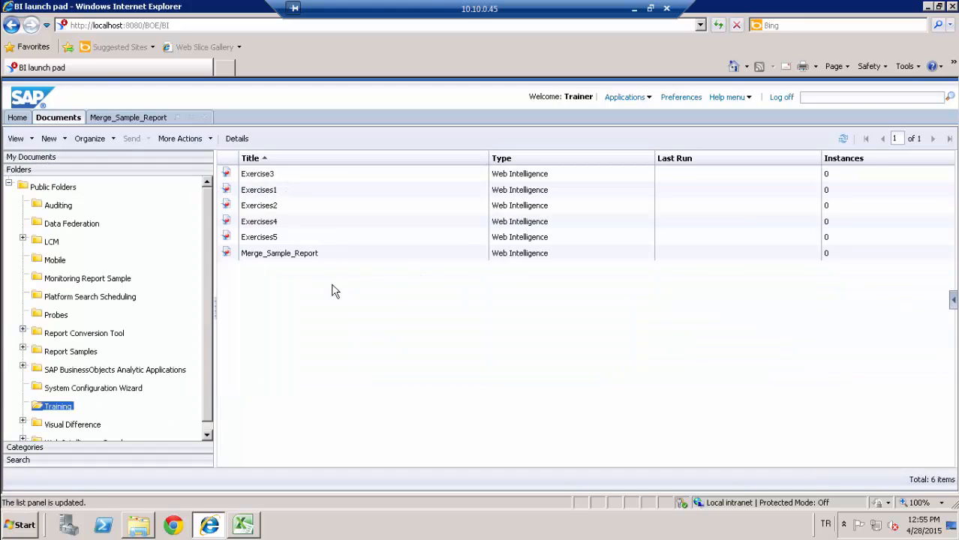
Step: Add Budget_Value.xlsx from the desktop's Traninig_Documents folder to the Training folder as a local document
right_click(275, 285)
mouse_move(333, 330)
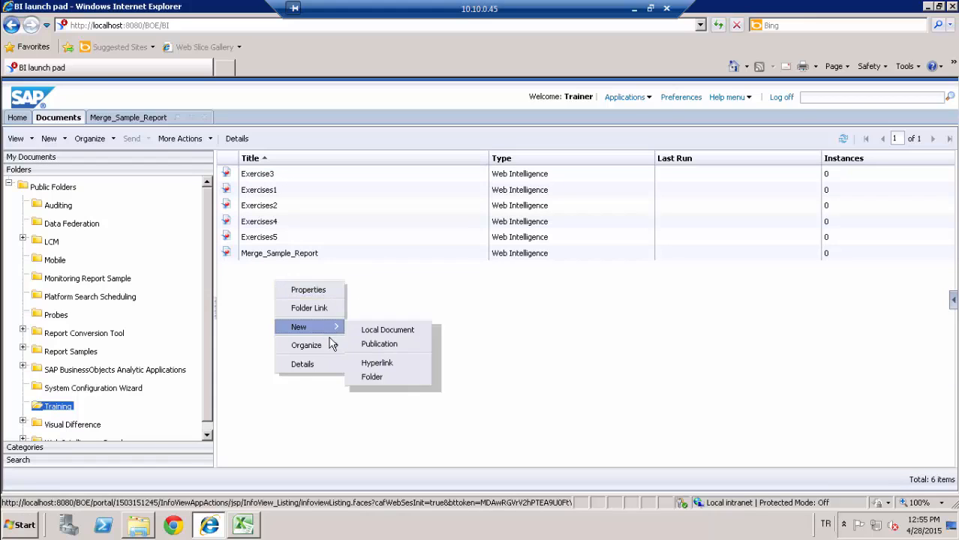
left_click(393, 333)
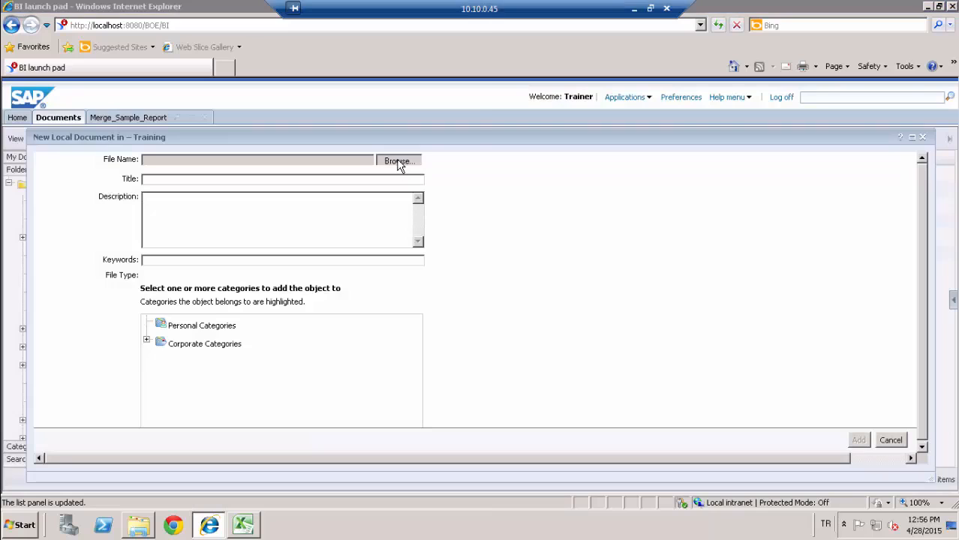
left_click(399, 162)
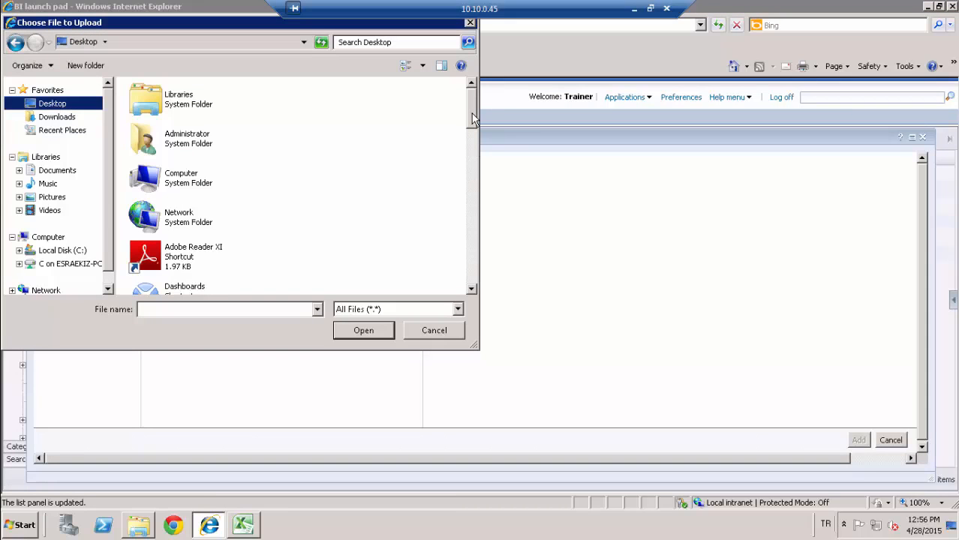
left_click_drag(472, 120, 481, 232)
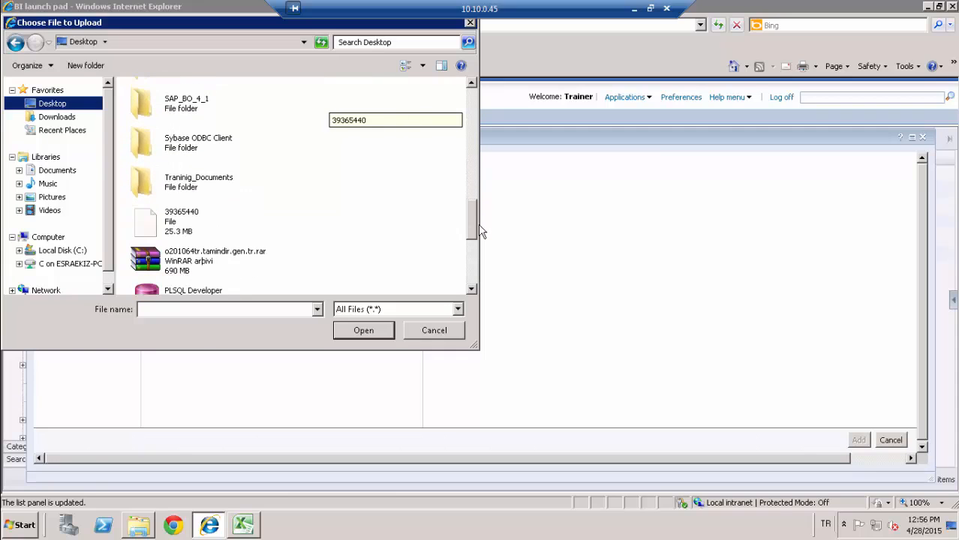
double_click(197, 181)
left_click(182, 105)
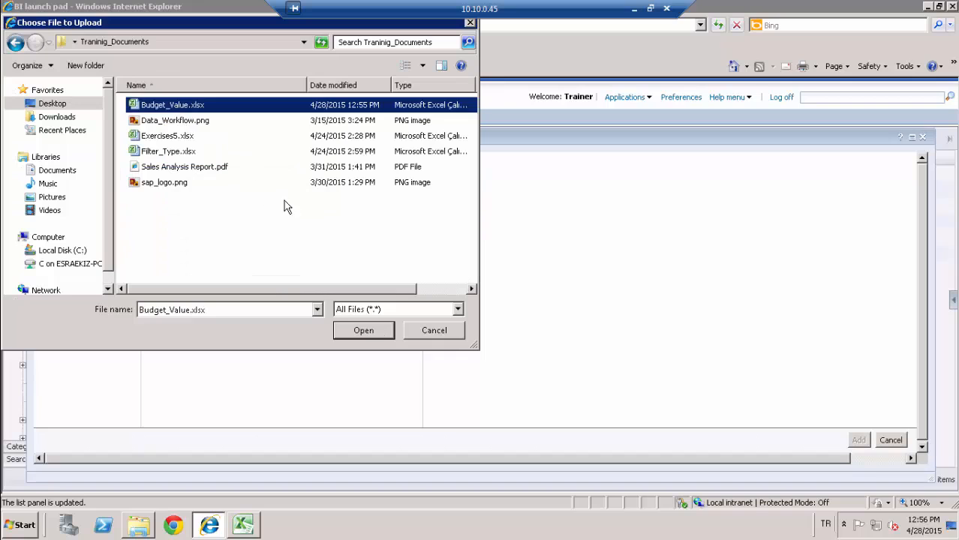
left_click(364, 331)
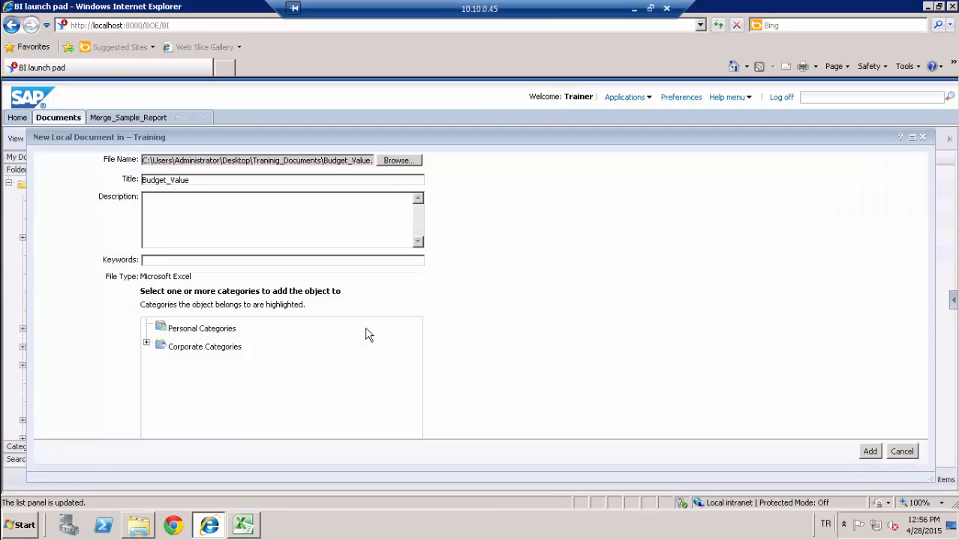
left_click(870, 452)
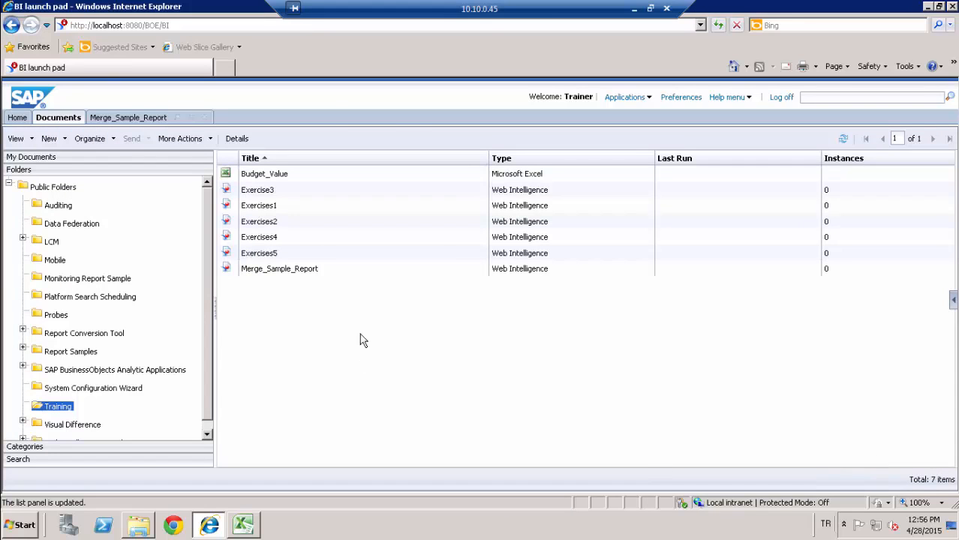
Step: Open Merge_Sample_Report for modification and edit its data providers in the Query Panel
right_click(305, 271)
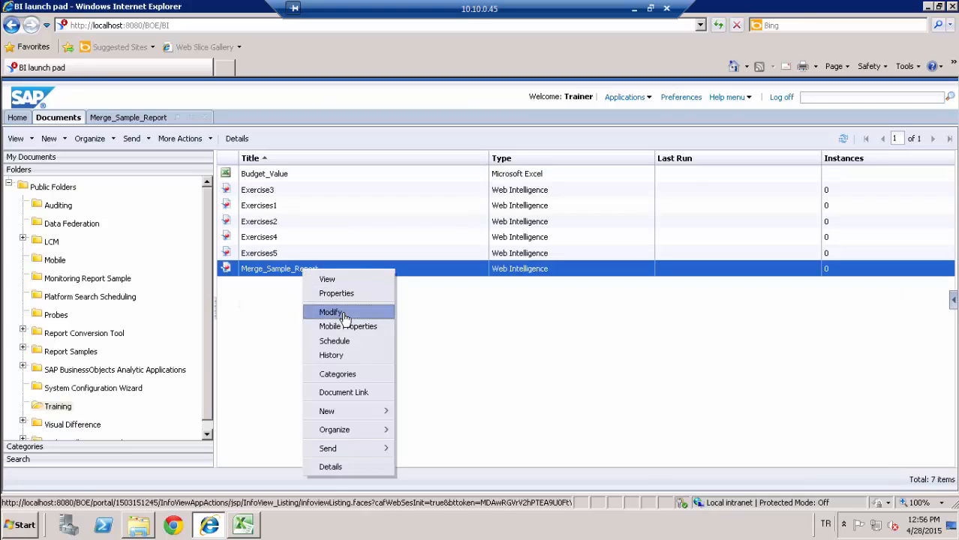
left_click(331, 312)
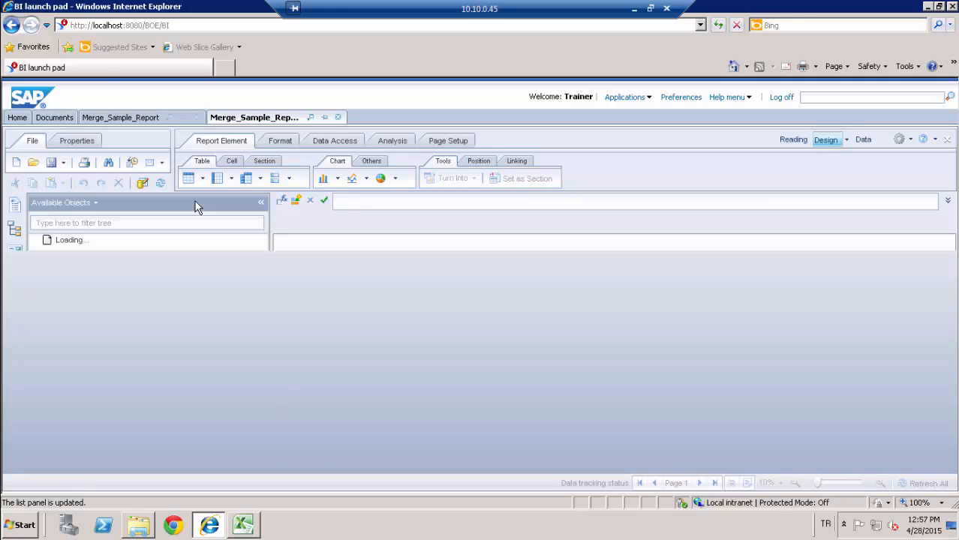
left_click(335, 141)
left_click(298, 178)
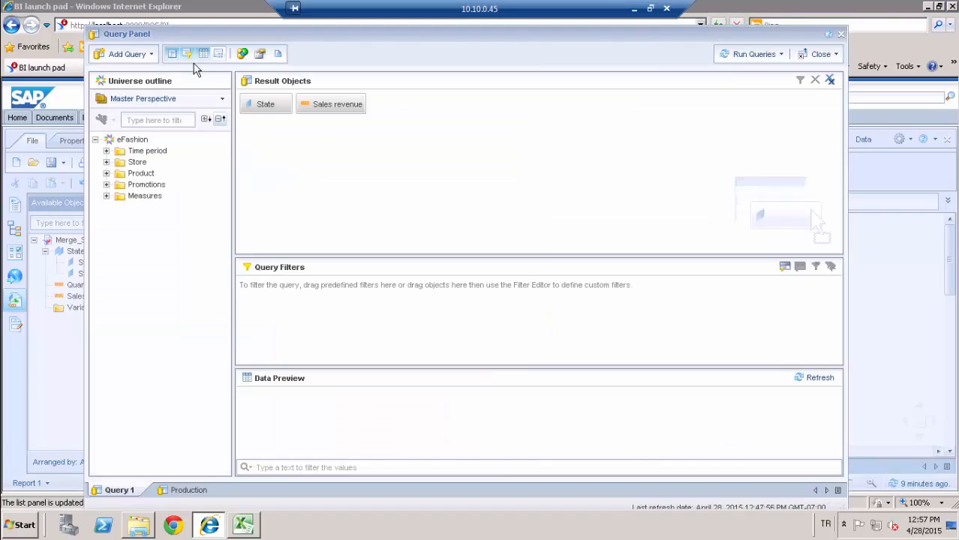
Step: Add an Excel query from Budget_Value in the Training public folder, using all fields of sheet Sayfa1 with first-row column names
left_click(151, 56)
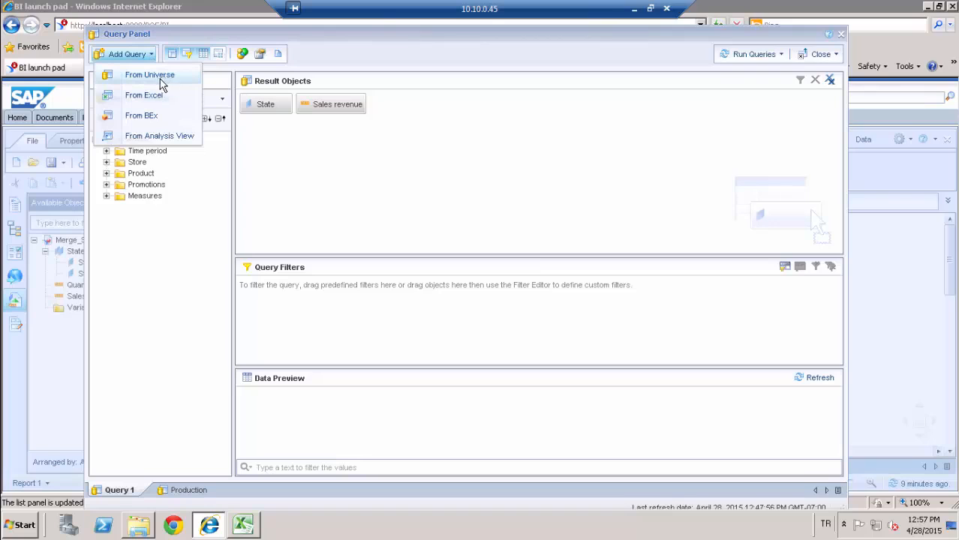
left_click(153, 102)
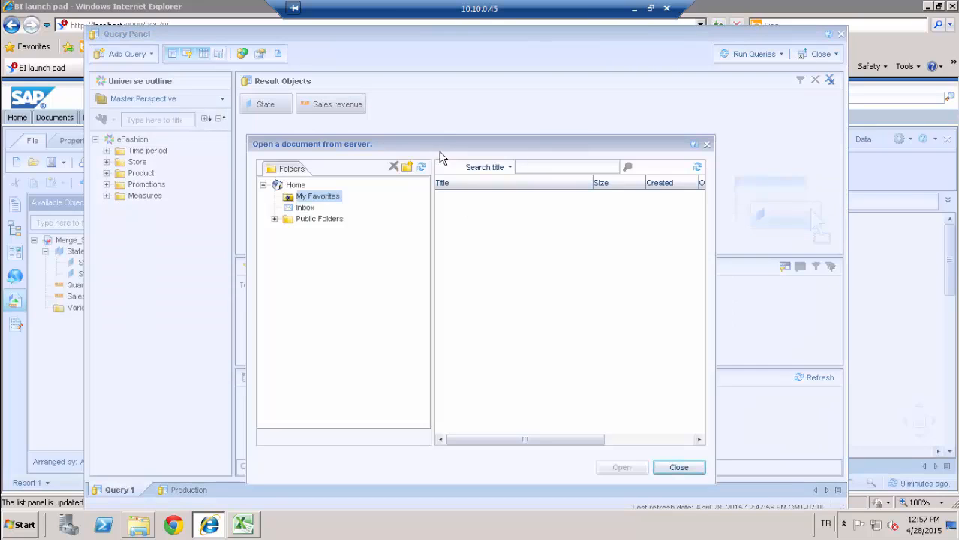
left_click_drag(446, 143, 452, 88)
left_click(280, 176)
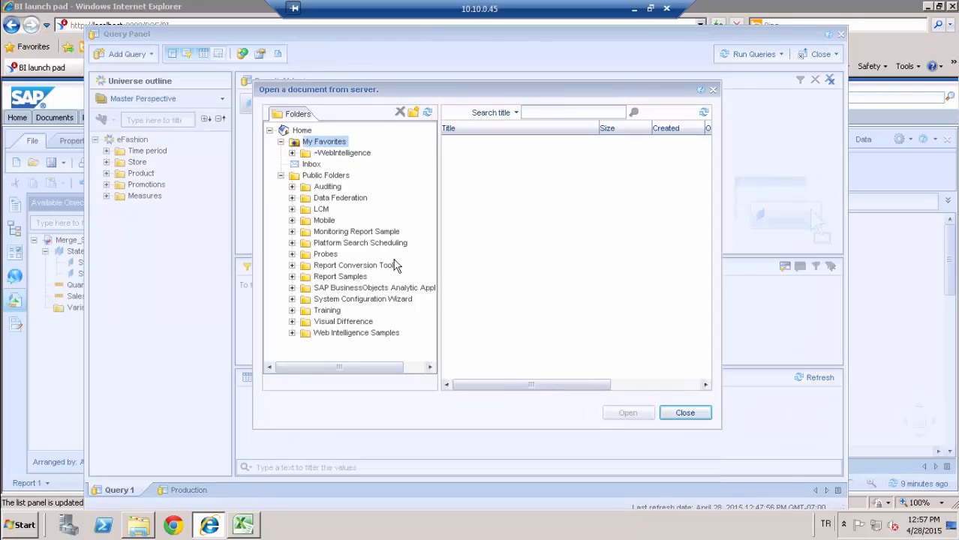
left_click(319, 309)
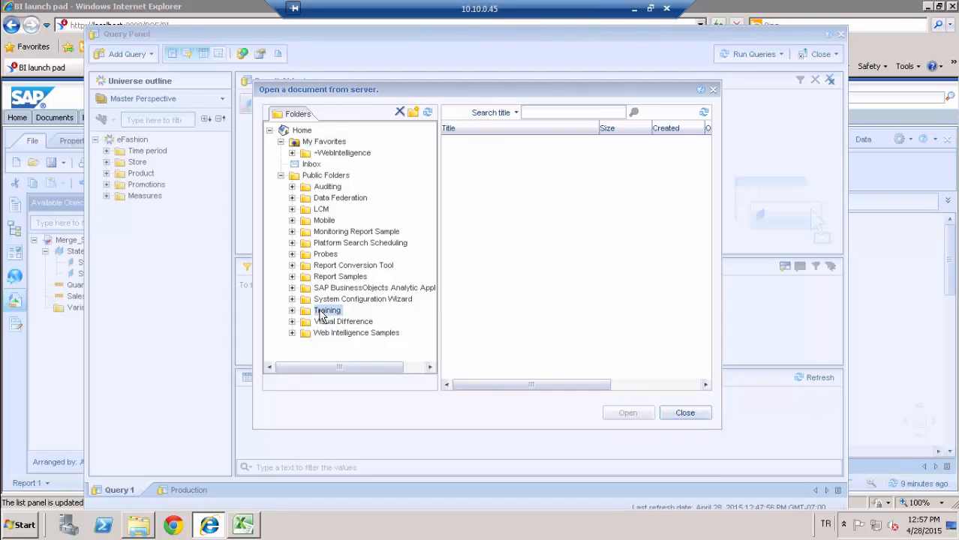
left_click(493, 143)
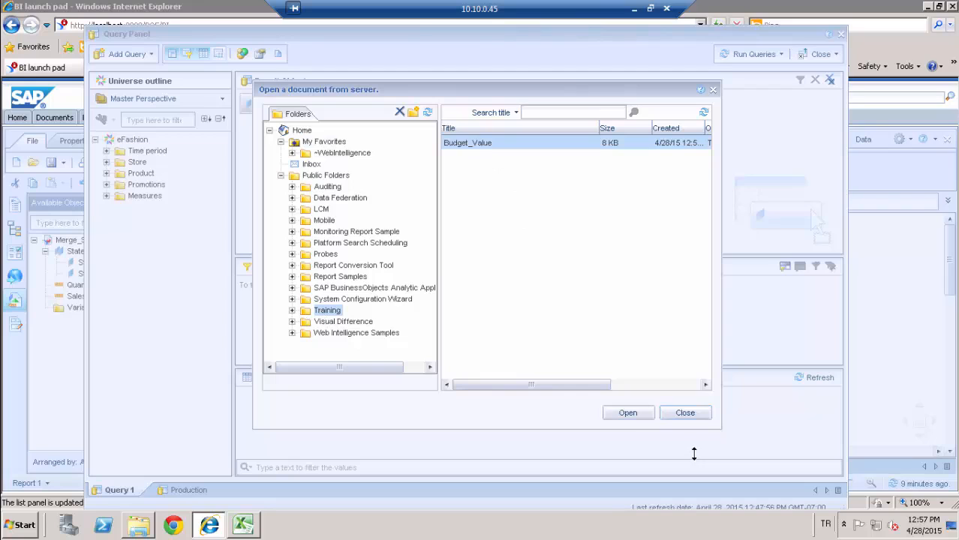
left_click(629, 413)
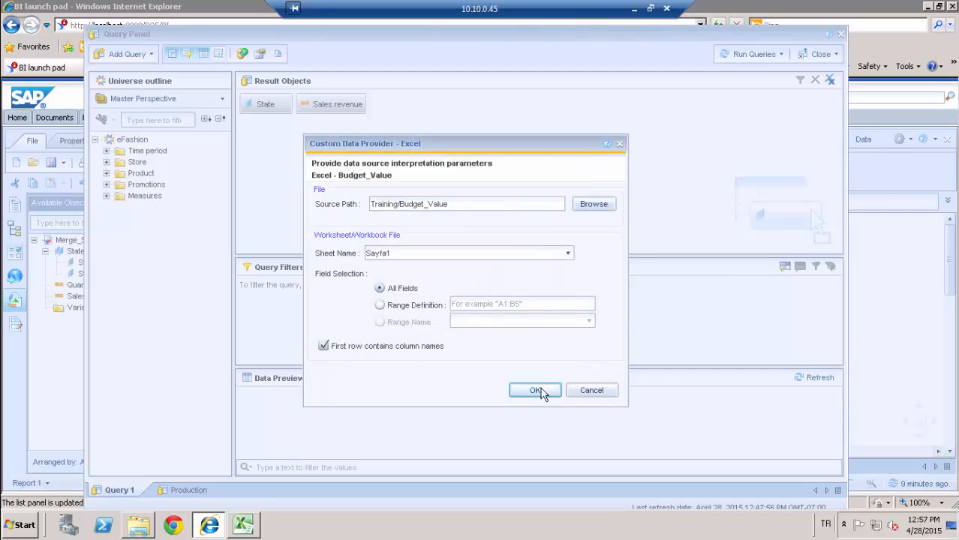
left_click(534, 393)
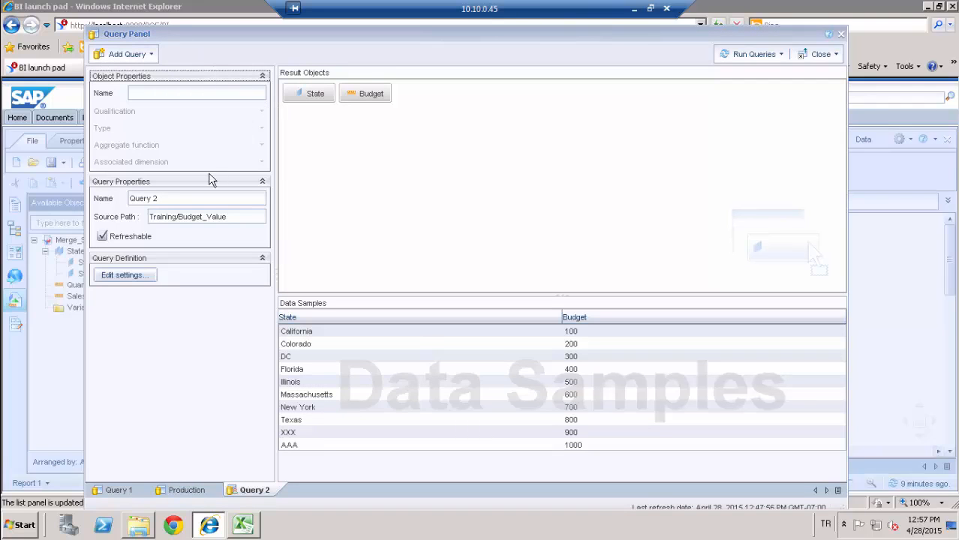
Step: Run the queries and include the new query's result objects in the document without generating a table
left_click(325, 97)
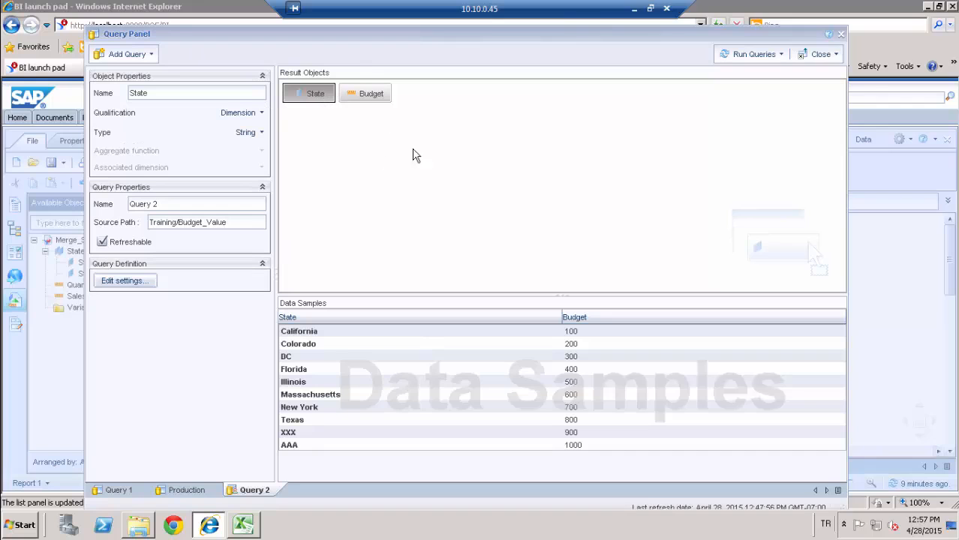
left_click_drag(560, 33, 349, 317)
left_click_drag(393, 130, 439, 28)
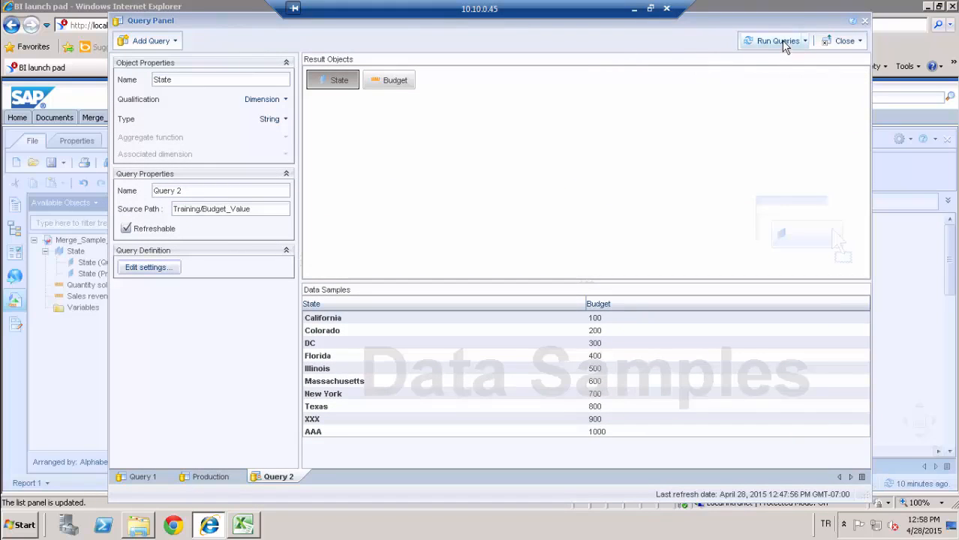
left_click(784, 46)
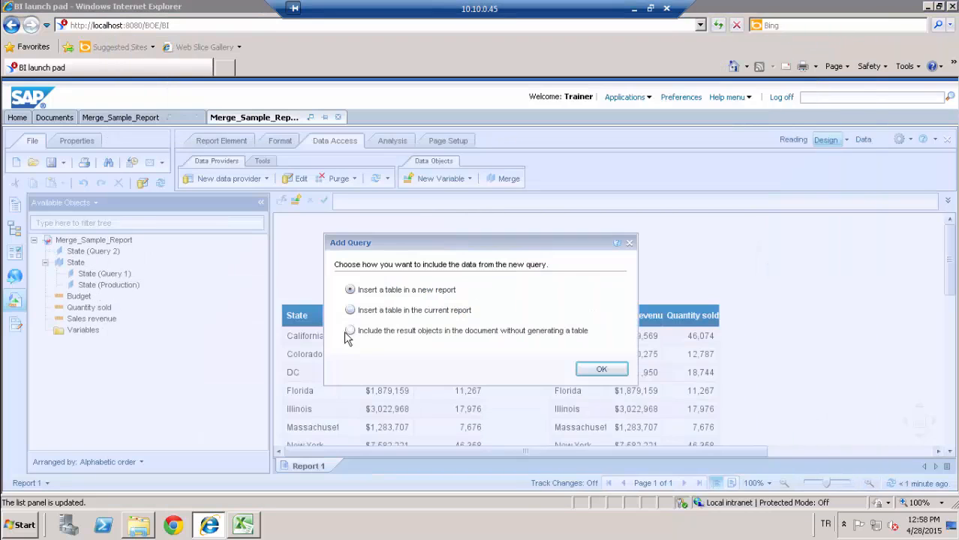
left_click(350, 331)
left_click(601, 369)
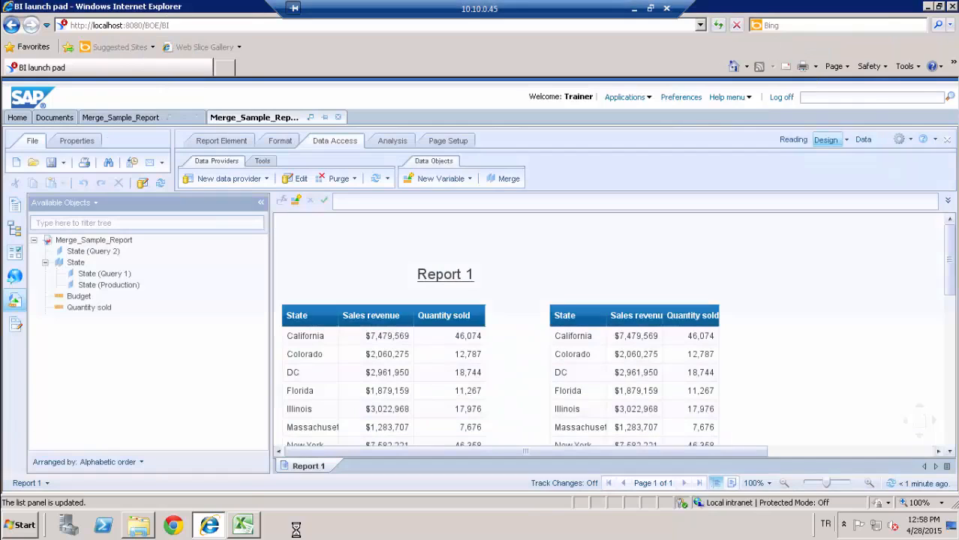
Step: Add a new report to the document and arrange the available objects by query
right_click(313, 466)
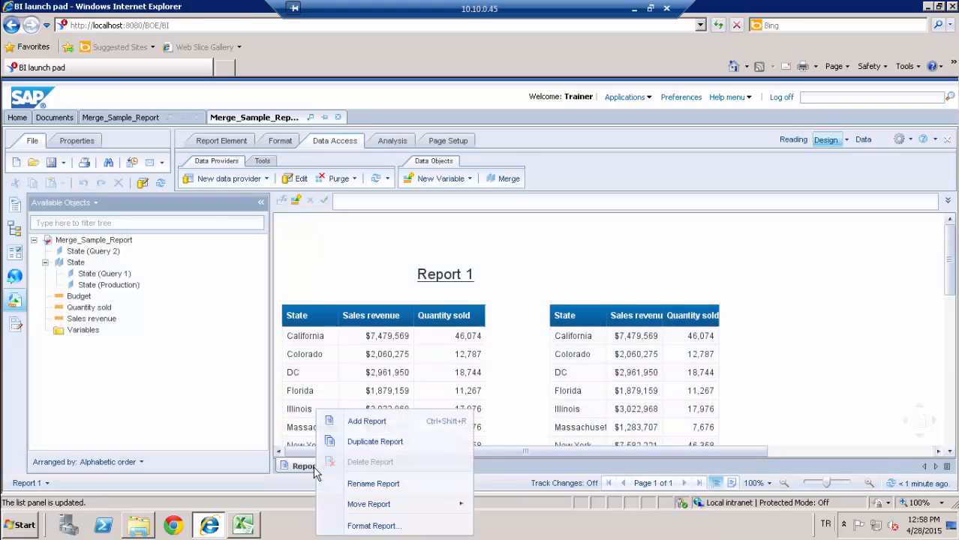
left_click(373, 422)
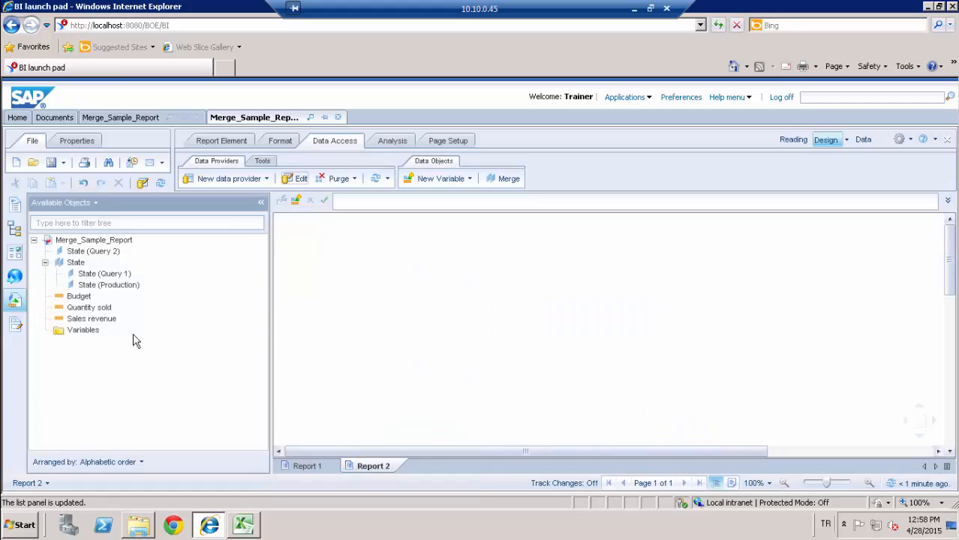
left_click(133, 462)
left_click(50, 426)
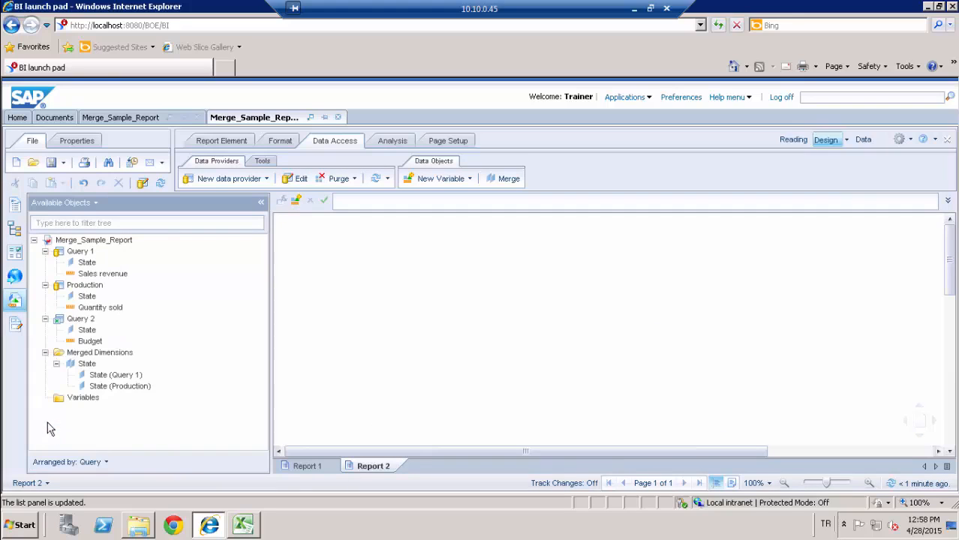
Step: Insert a table in Report 2 with State and Sales revenue from Query 1 and Budget from Query 2
left_click(93, 266)
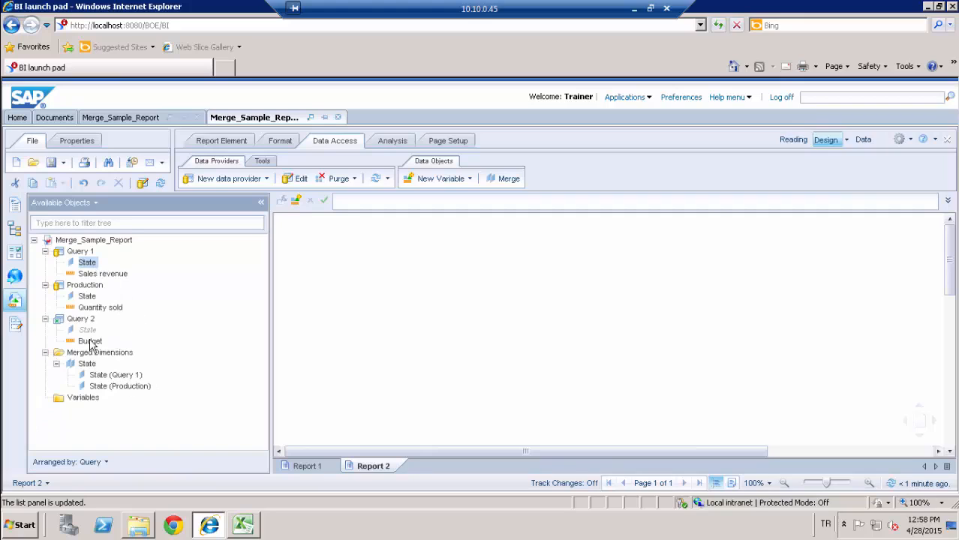
left_click(105, 274, "ctrl")
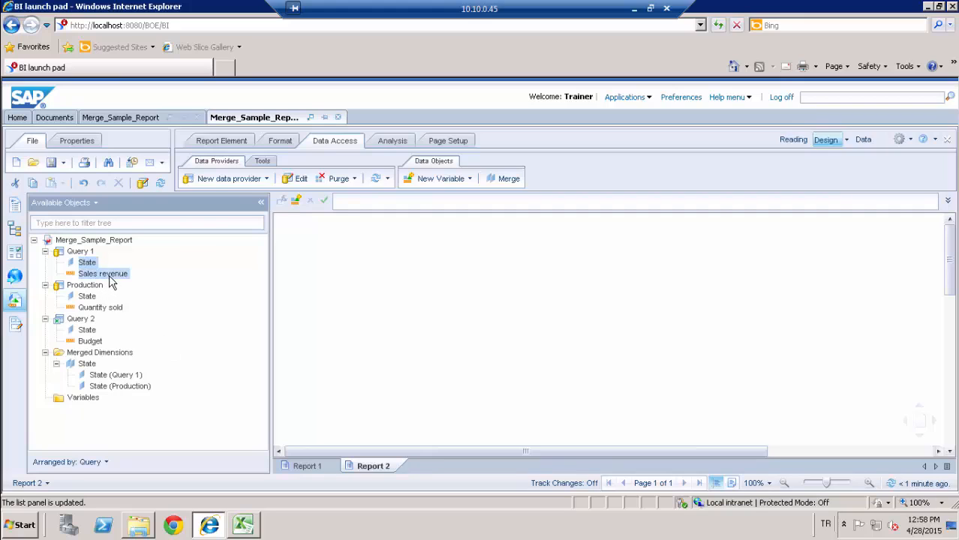
left_click(94, 342, "ctrl")
left_click_drag(335, 298, 337, 275)
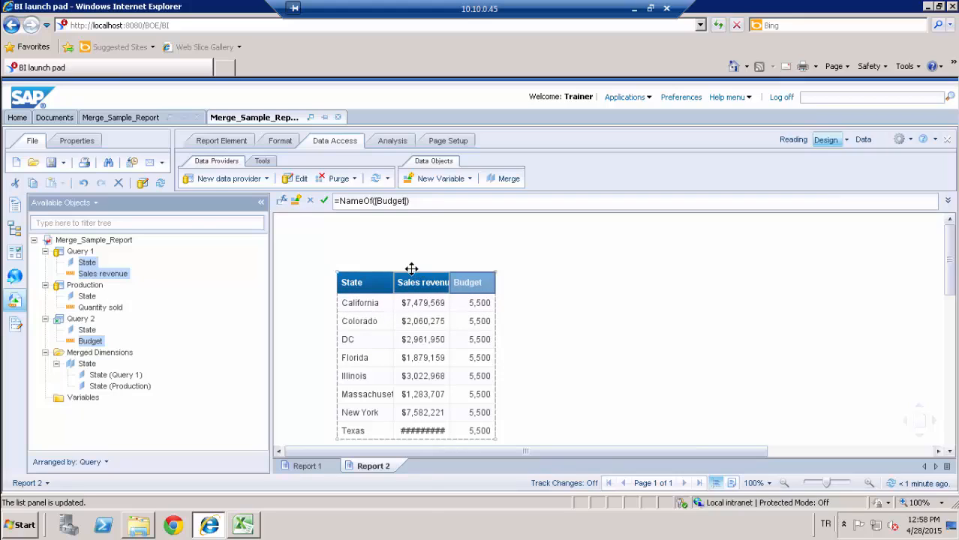
left_click(88, 262)
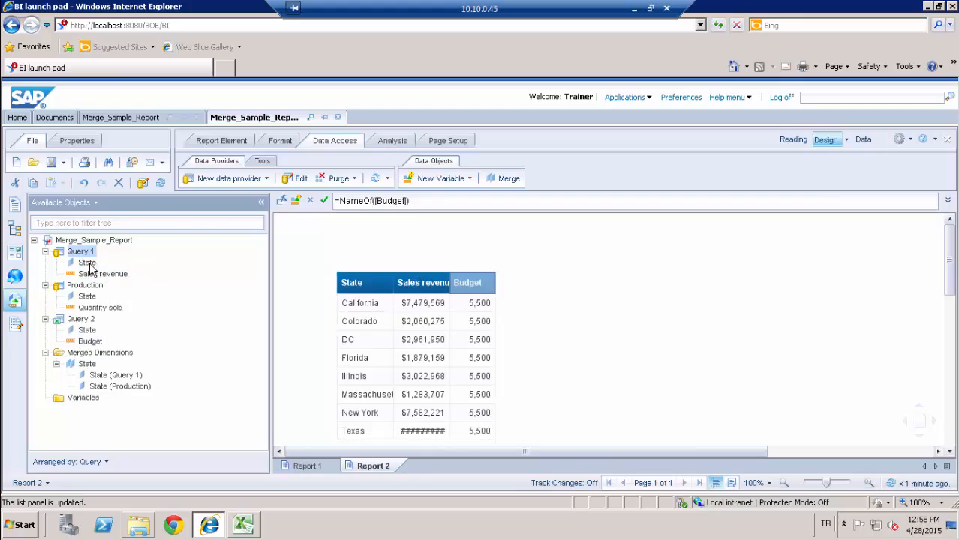
left_click(88, 330, "ctrl")
right_click(89, 332)
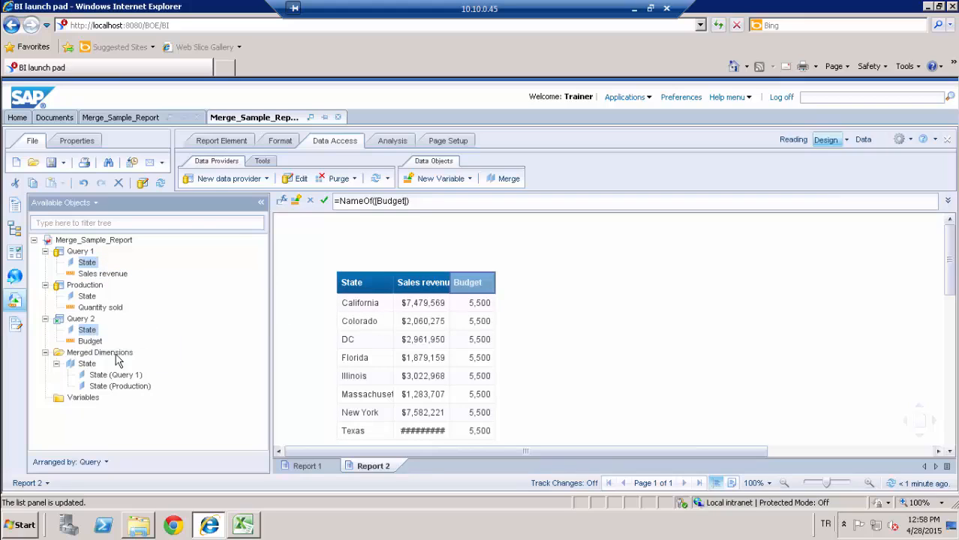
Step: Unmerge the existing State merged dimension that joins Query 1 and Production
left_click(91, 365)
right_click(93, 368)
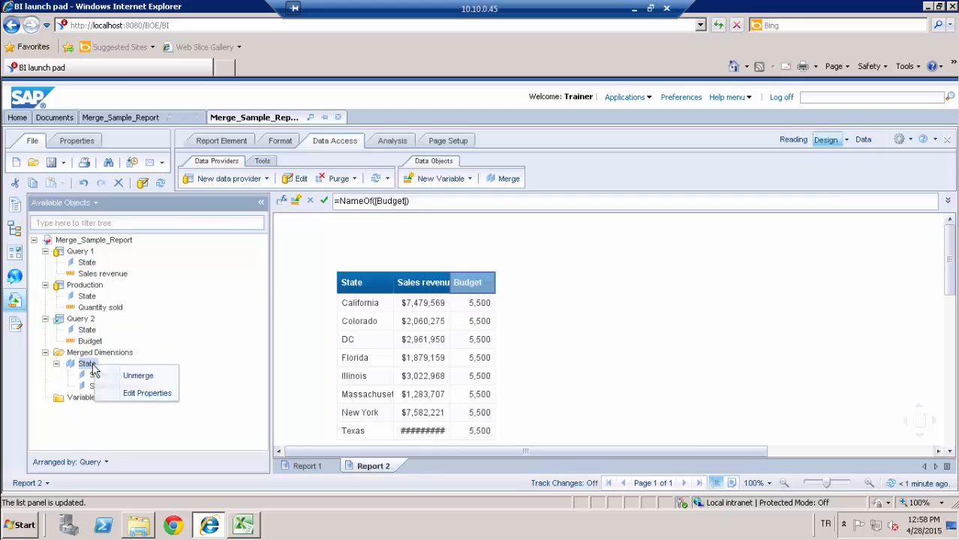
left_click(141, 374)
left_click(517, 340)
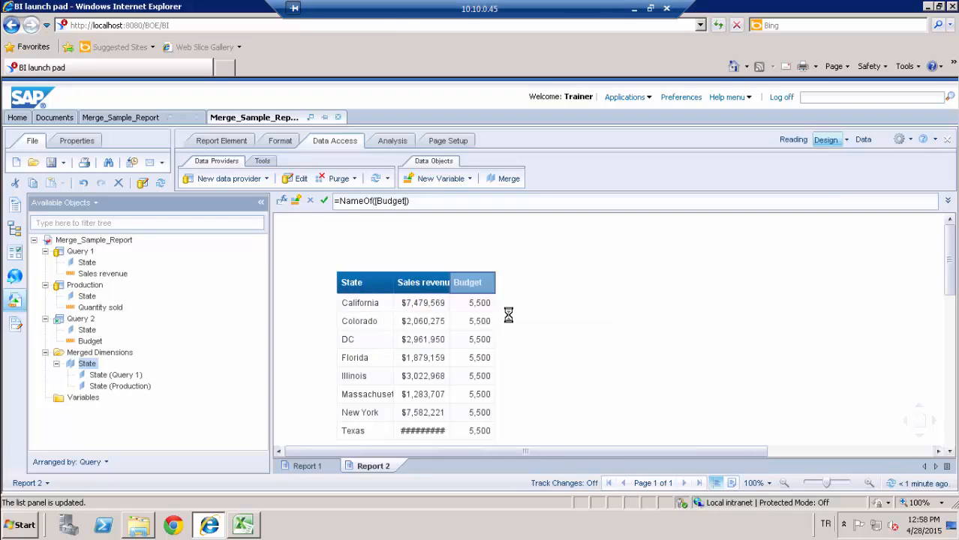
Step: Merge the State dimensions of Query 1, Production and Query 2 into one merged dimension
left_click(87, 263)
left_click(87, 297, "ctrl")
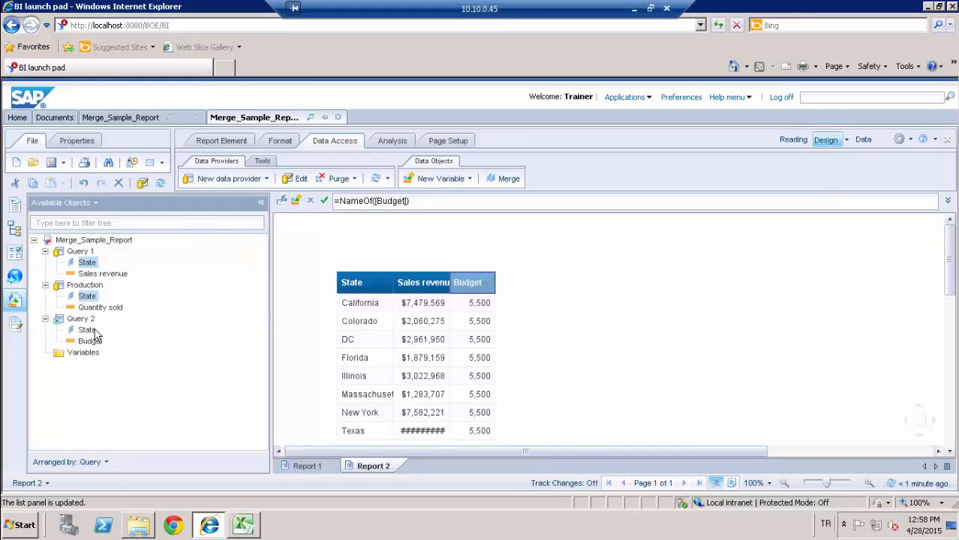
left_click(88, 331, "ctrl")
right_click(89, 332)
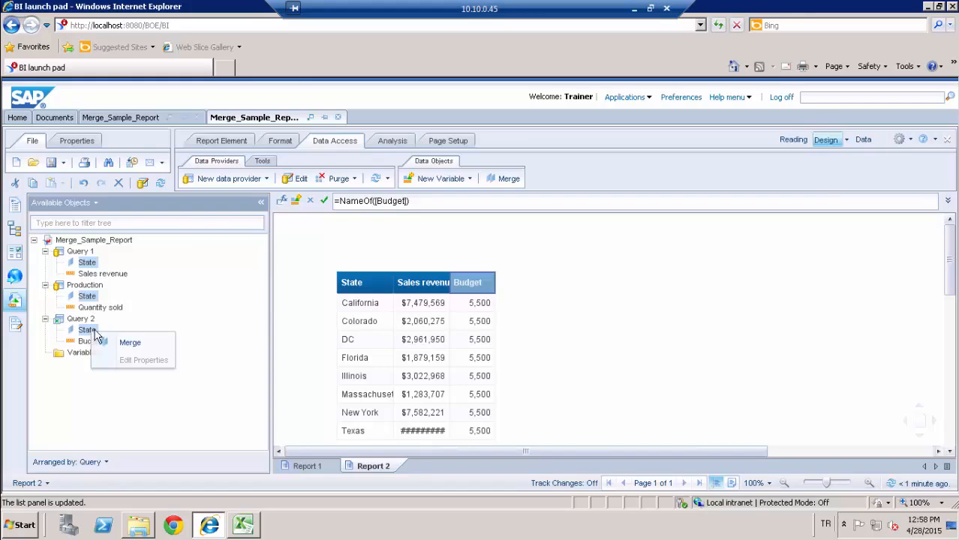
left_click(130, 342)
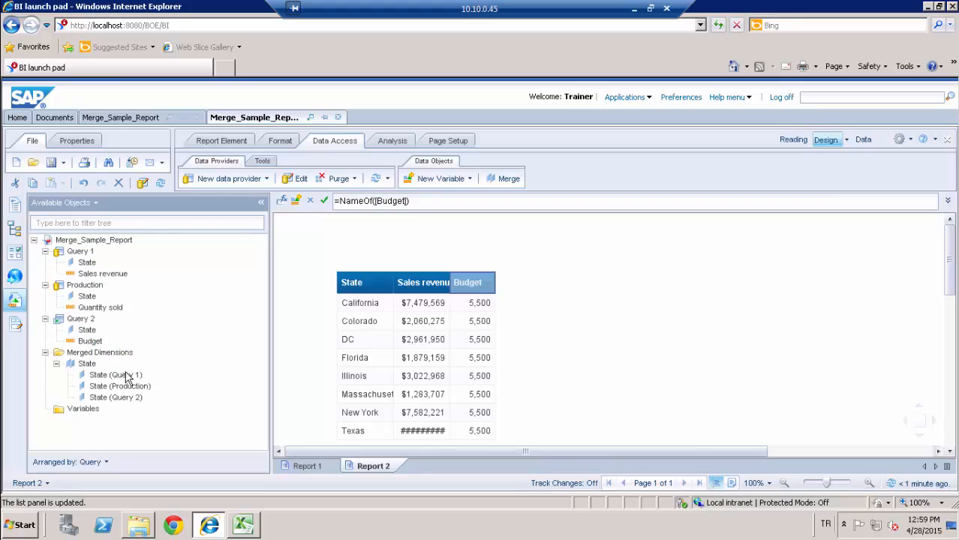
Step: Insert the merged State dimension as a separate table beside the first table and move it slightly upward
left_click(87, 365)
left_click_drag(88, 366, 570, 289)
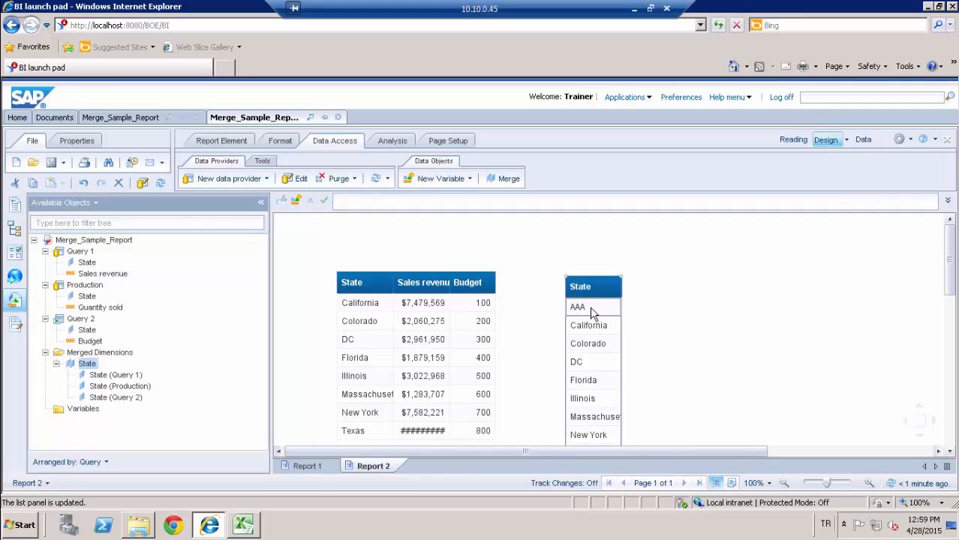
left_click_drag(582, 272, 577, 258)
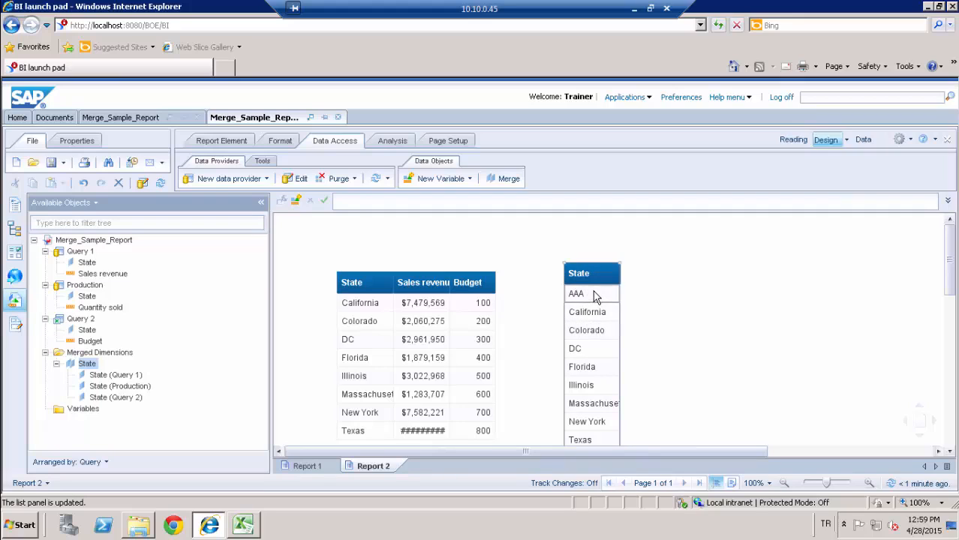
Step: Add Sales revenue from Query 1 and Budget from Query 2 as columns after the merged State column
left_click(97, 275)
left_click_drag(491, 315, 620, 281)
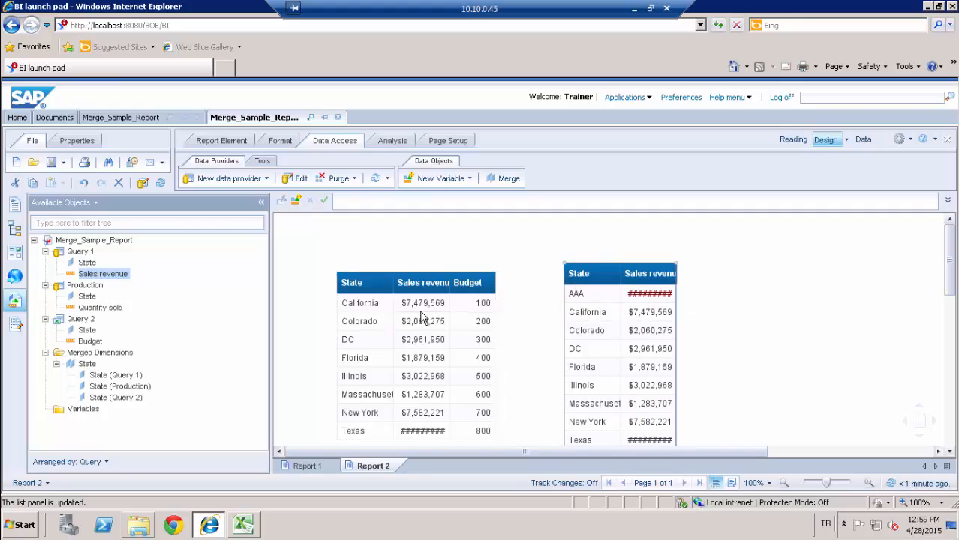
left_click(90, 342)
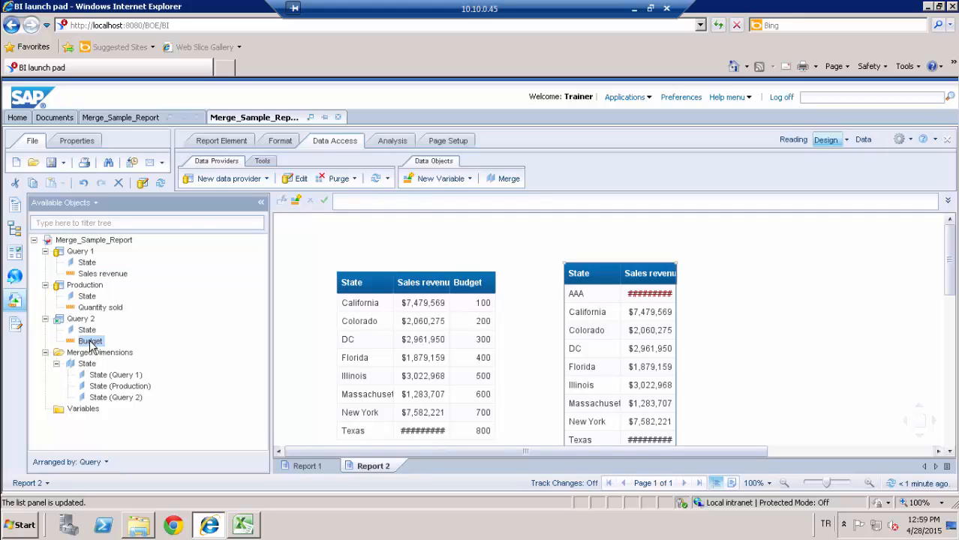
left_click_drag(90, 342, 675, 284)
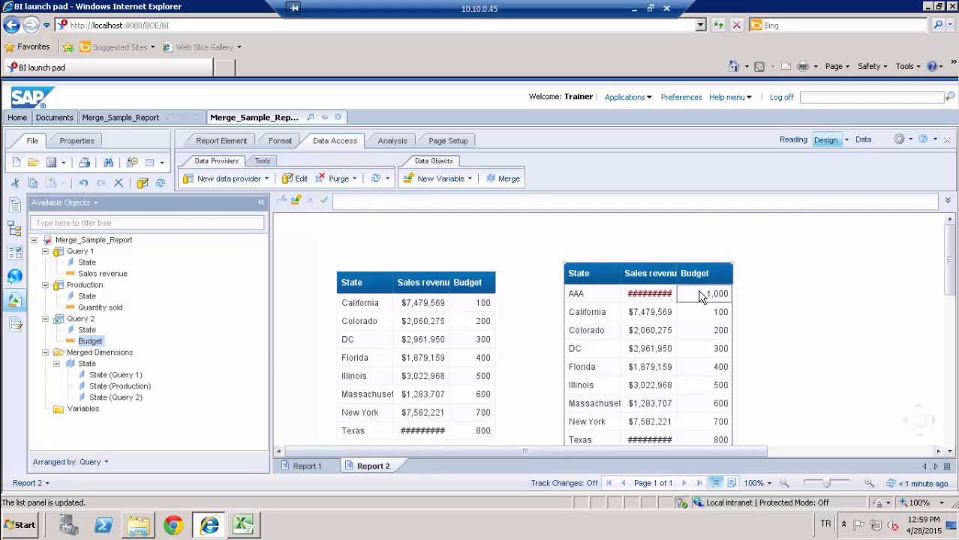